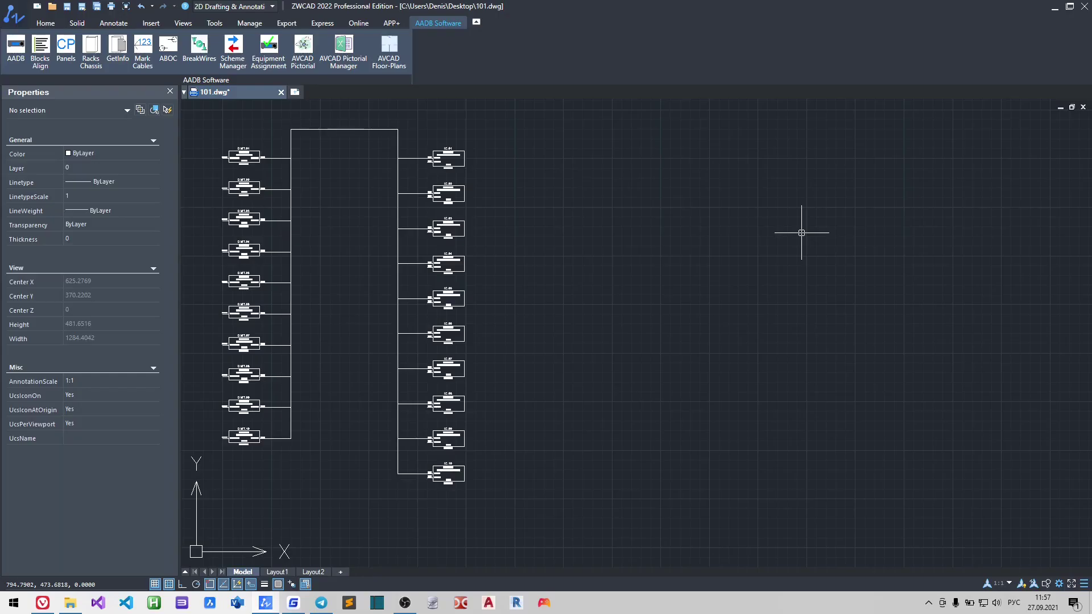
Step: In AADB, window-select the right IC card column and apply audio connector filters
{"action": "left_click", "coordinate": [16, 52]}
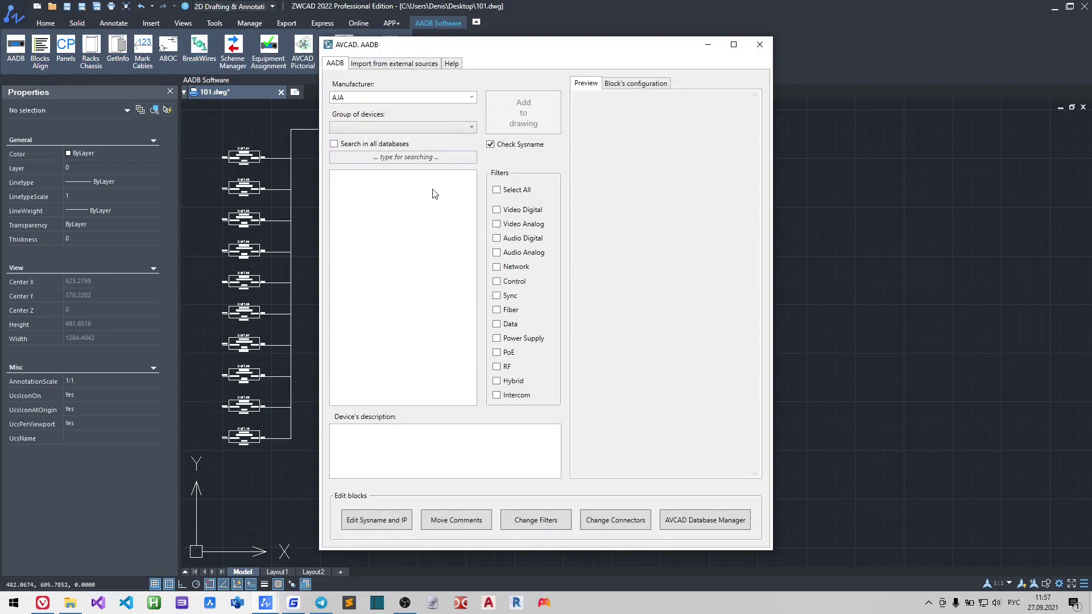
{"action": "left_click", "coordinate": [510, 521]}
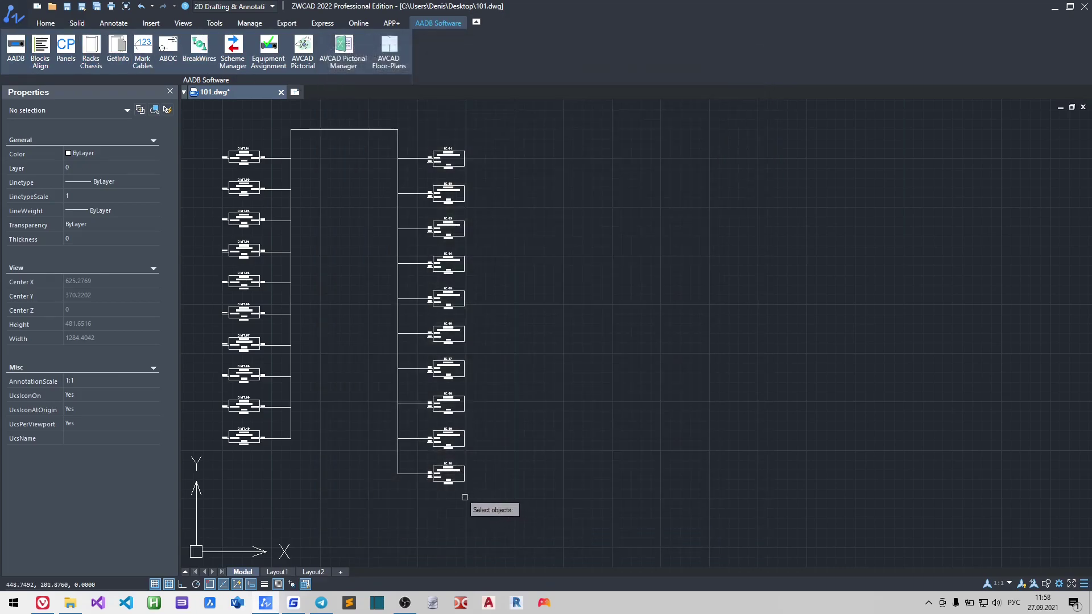
{"action": "left_click", "coordinate": [482, 505]}
{"action": "left_click", "coordinate": [449, 127]}
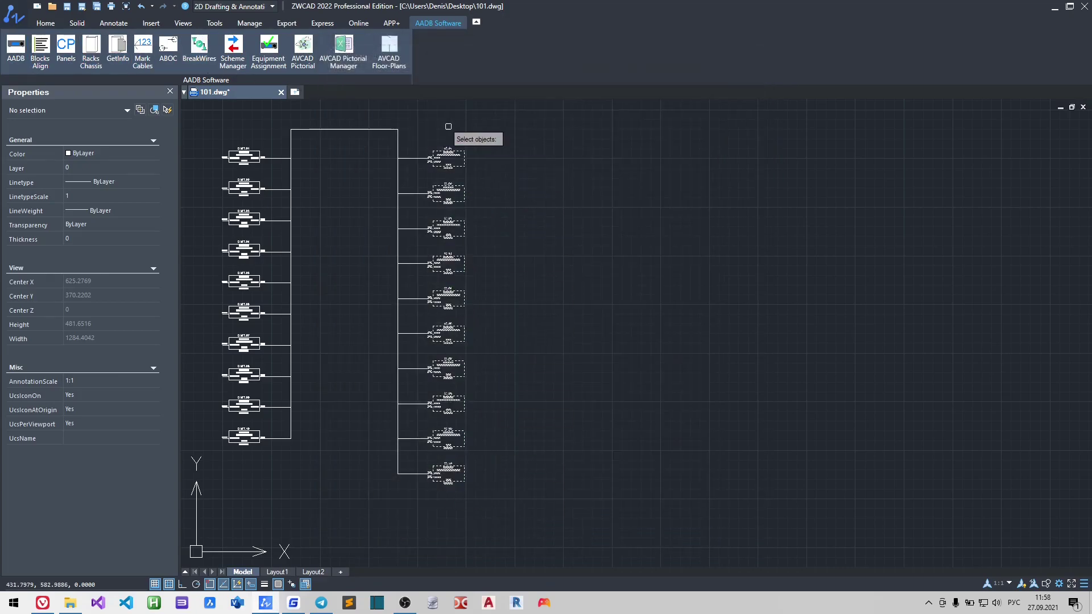
{"action": "key", "text": "Return"}
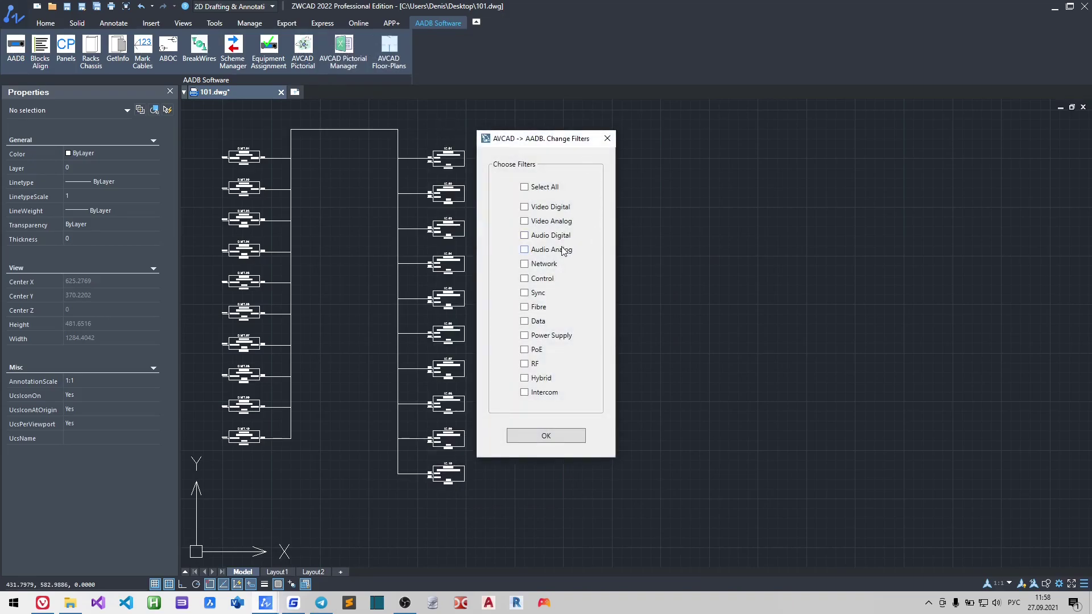
{"action": "left_click", "coordinate": [546, 435]}
Step: Scatter the filtered audio IC card copies right of the column, then close AADB
{"action": "left_click", "coordinate": [526, 144]}
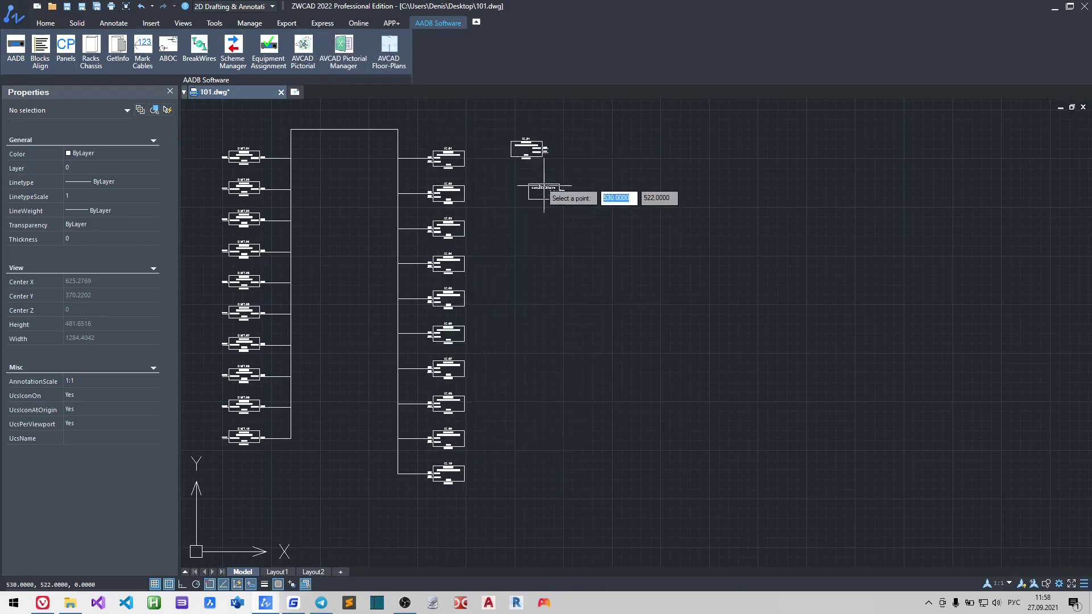
{"action": "left_click", "coordinate": [544, 186]}
{"action": "left_click", "coordinate": [568, 245]}
{"action": "left_click", "coordinate": [574, 292]}
{"action": "left_click", "coordinate": [571, 343]}
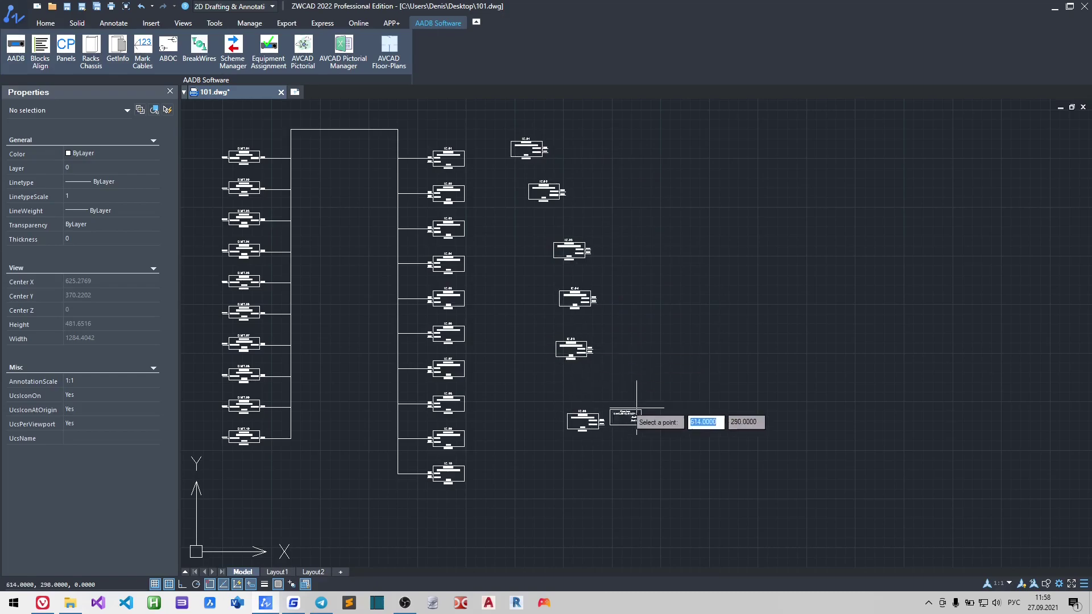
{"action": "left_click", "coordinate": [582, 414]}
{"action": "left_click", "coordinate": [657, 401]}
{"action": "left_click", "coordinate": [675, 322]}
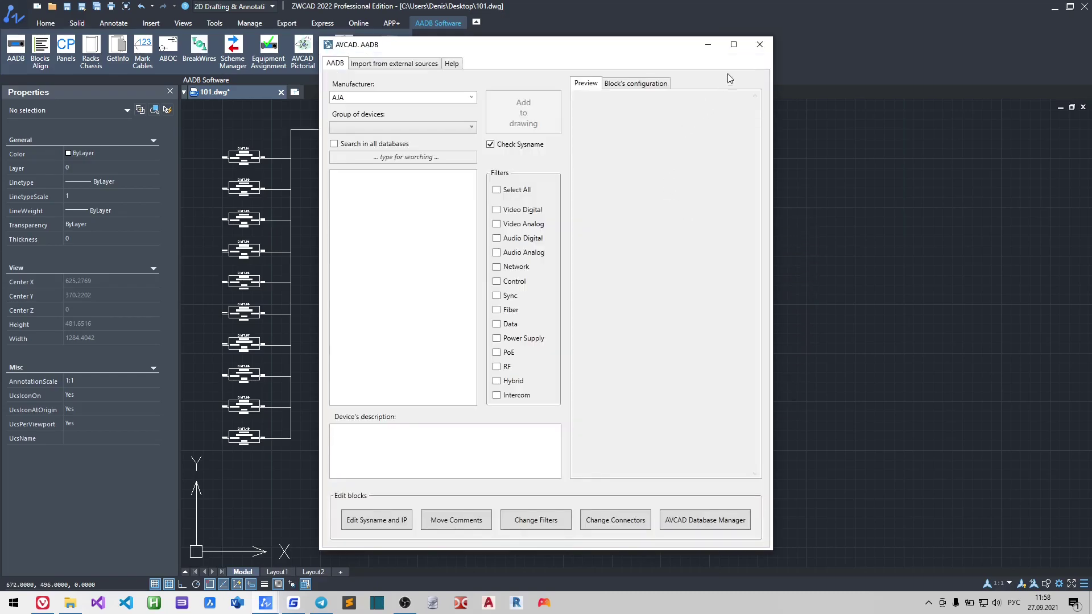
{"action": "left_click", "coordinate": [759, 45]}
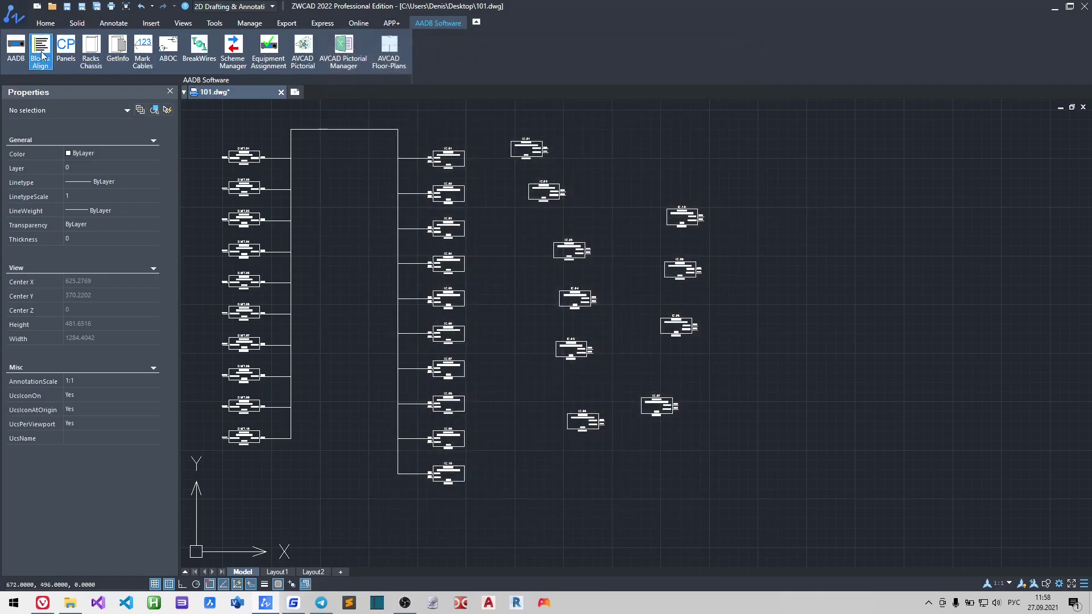
Step: Move the new IC.01 card level with the original IC.01
{"action": "left_click", "coordinate": [46, 25]}
{"action": "left_click", "coordinate": [178, 46]}
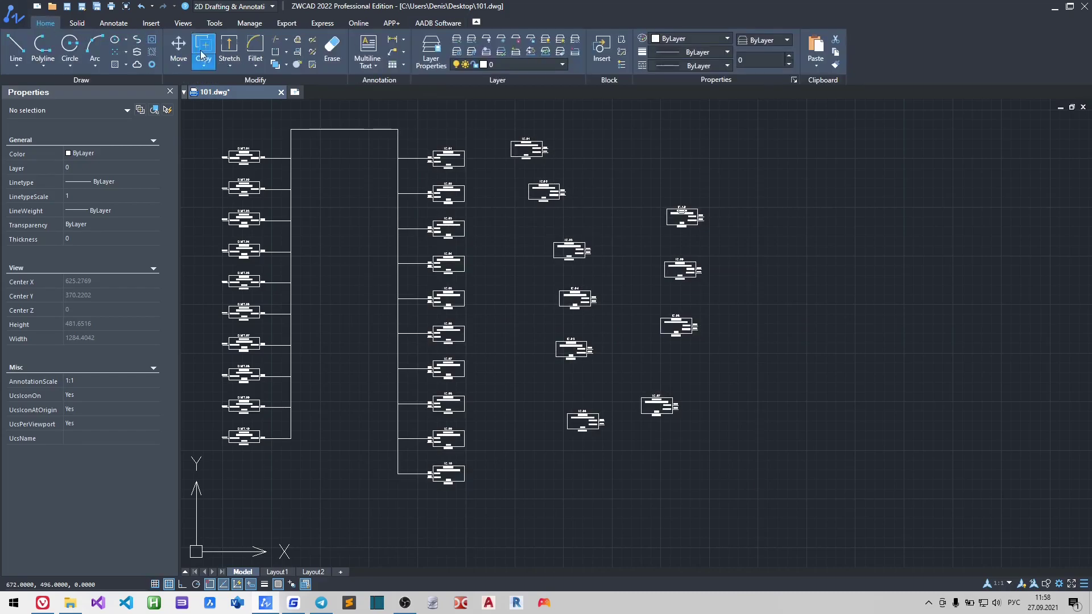
{"action": "scroll", "coordinate": [531, 146], "scroll_direction": "up", "scroll_amount": 5}
{"action": "left_click", "coordinate": [563, 148]}
{"action": "key", "text": "Return"}
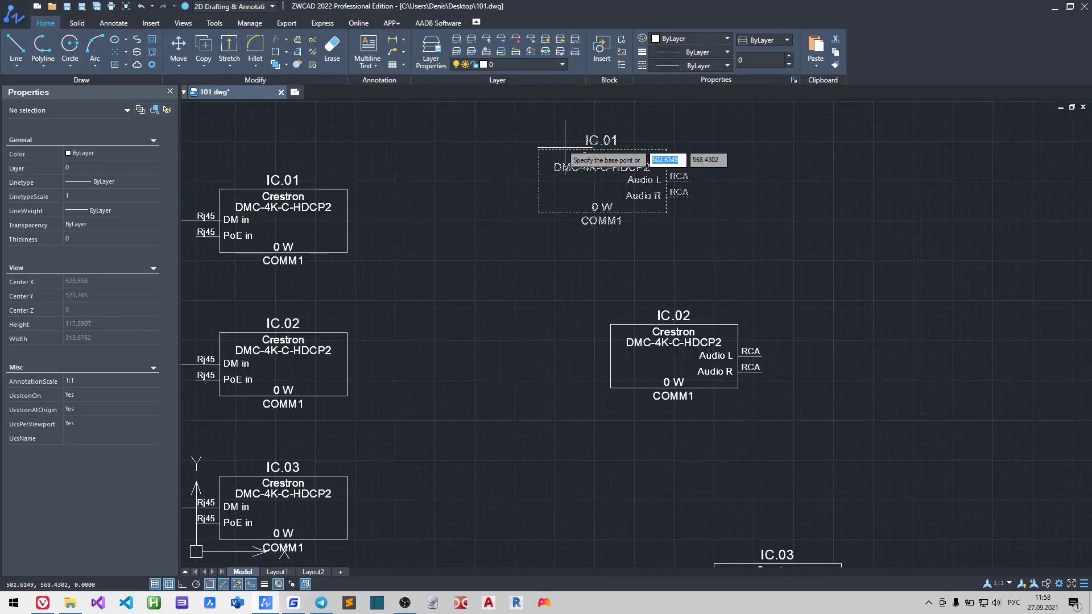
{"action": "left_click", "coordinate": [539, 149]}
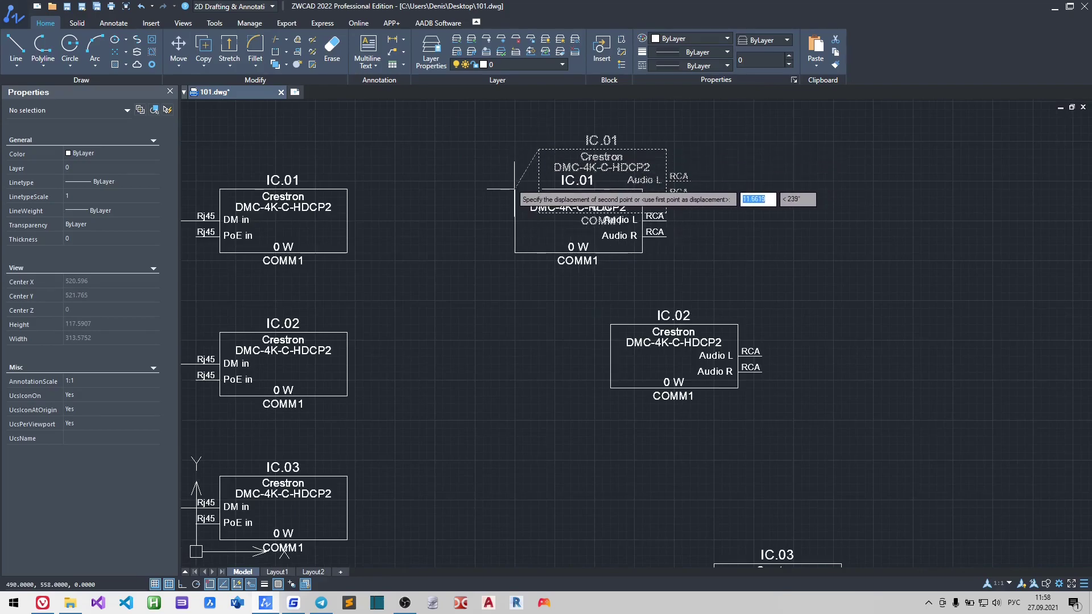
{"action": "key", "text": "Escape"}
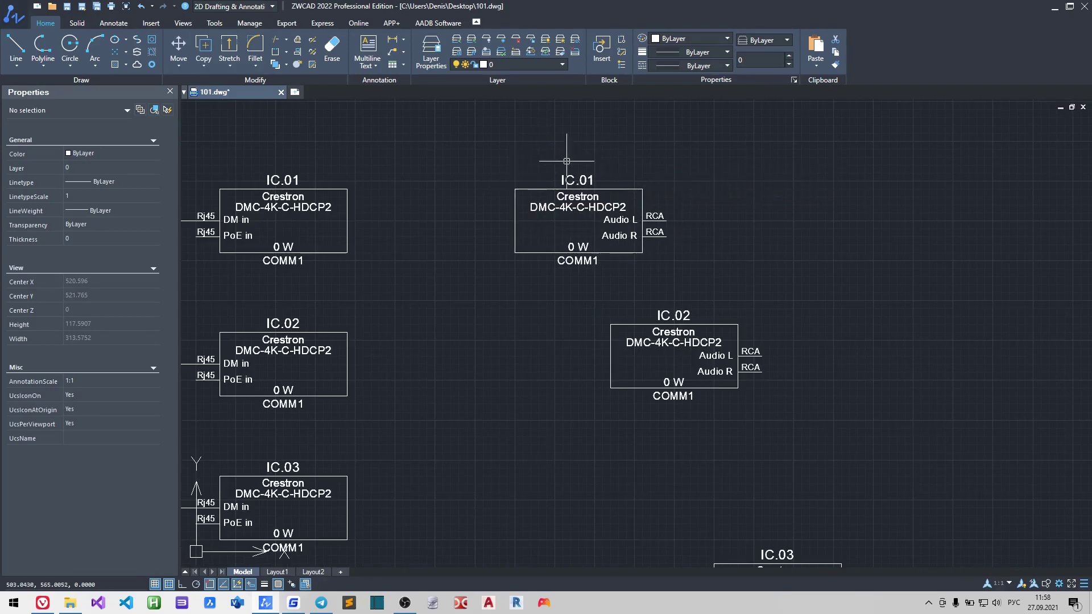
{"action": "scroll", "coordinate": [531, 165], "scroll_direction": "down", "scroll_amount": 6}
Step: Blocks Align the scattered audio cards into a vertical column with spacing 20
{"action": "left_click", "coordinate": [438, 23]}
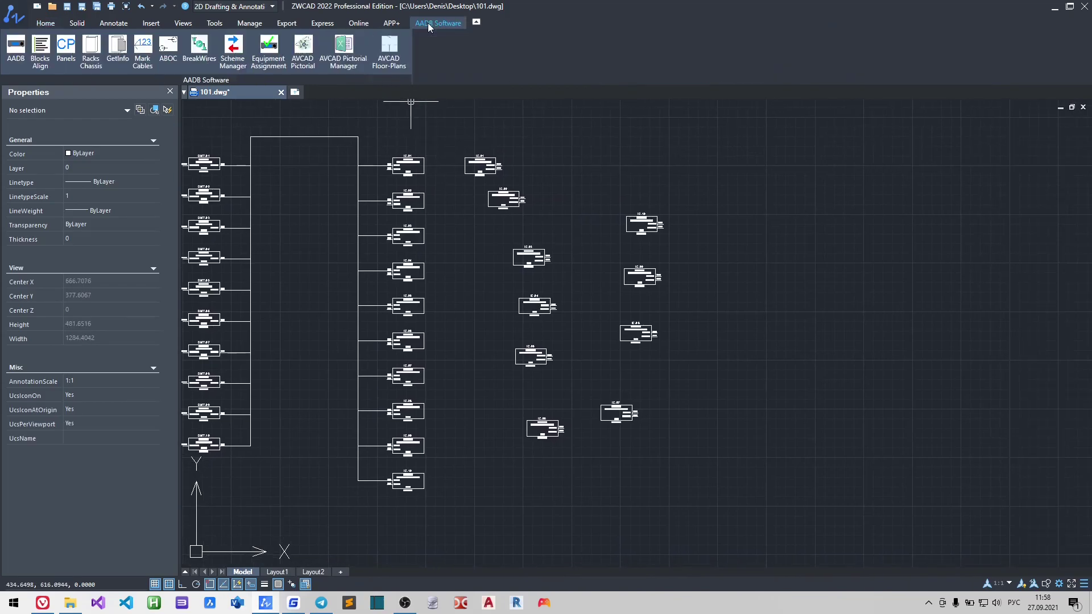
{"action": "left_click", "coordinate": [40, 48]}
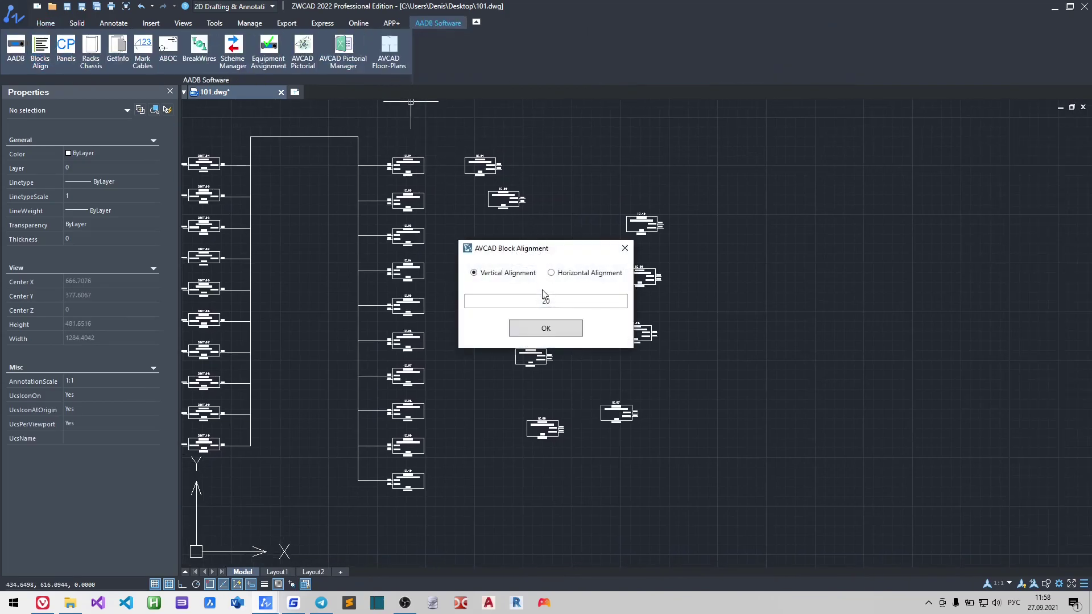
{"action": "left_click", "coordinate": [543, 330]}
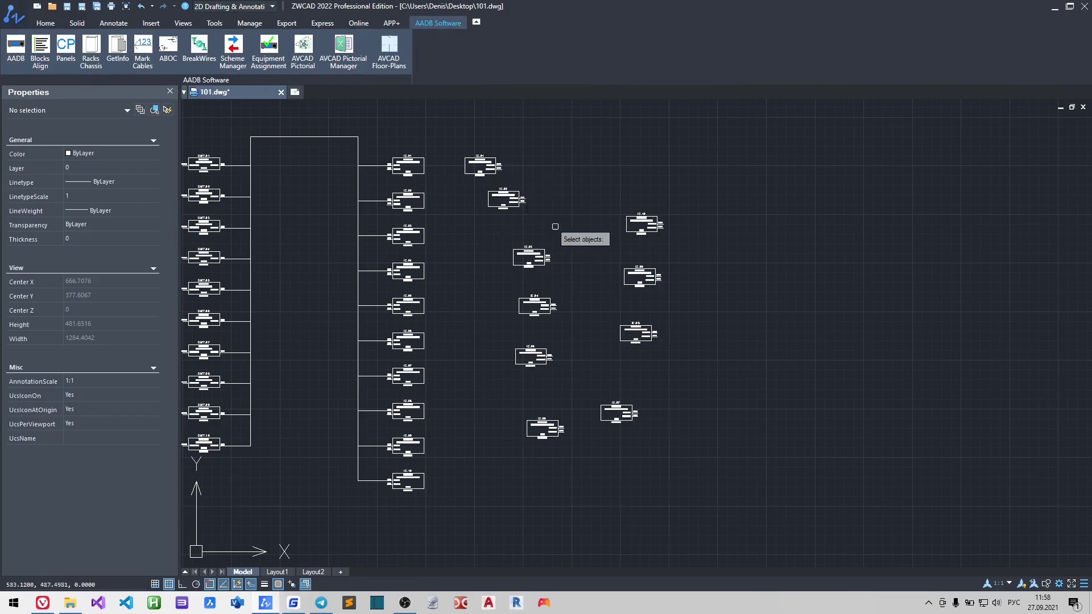
{"action": "left_click", "coordinate": [672, 468]}
{"action": "left_click", "coordinate": [483, 195]}
{"action": "key", "text": "Return"}
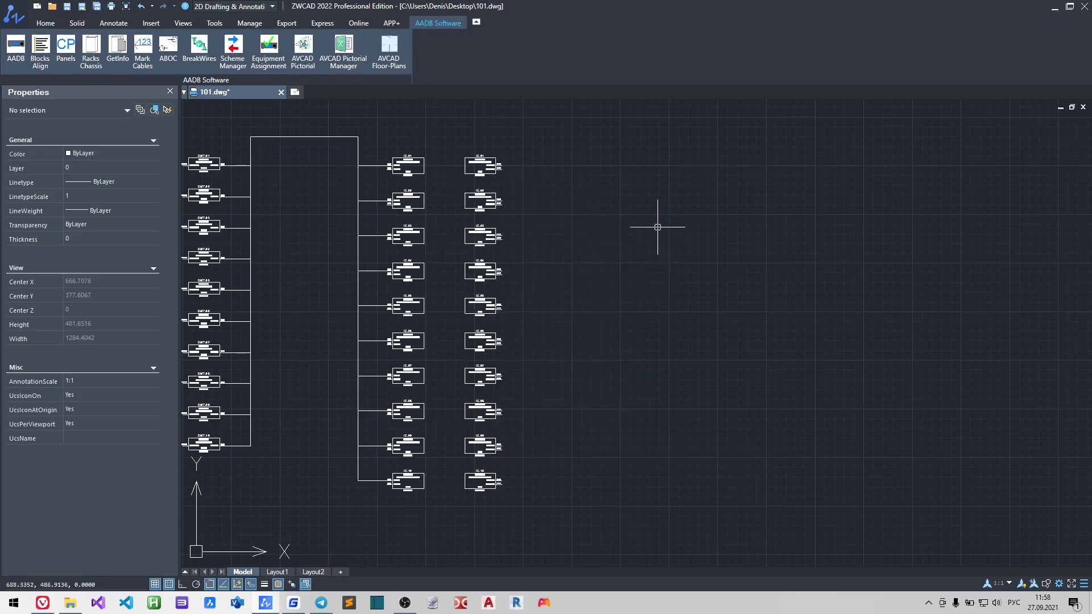
{"action": "middle_click_drag", "start_coordinate": [657, 227], "coordinate": [535, 229]}
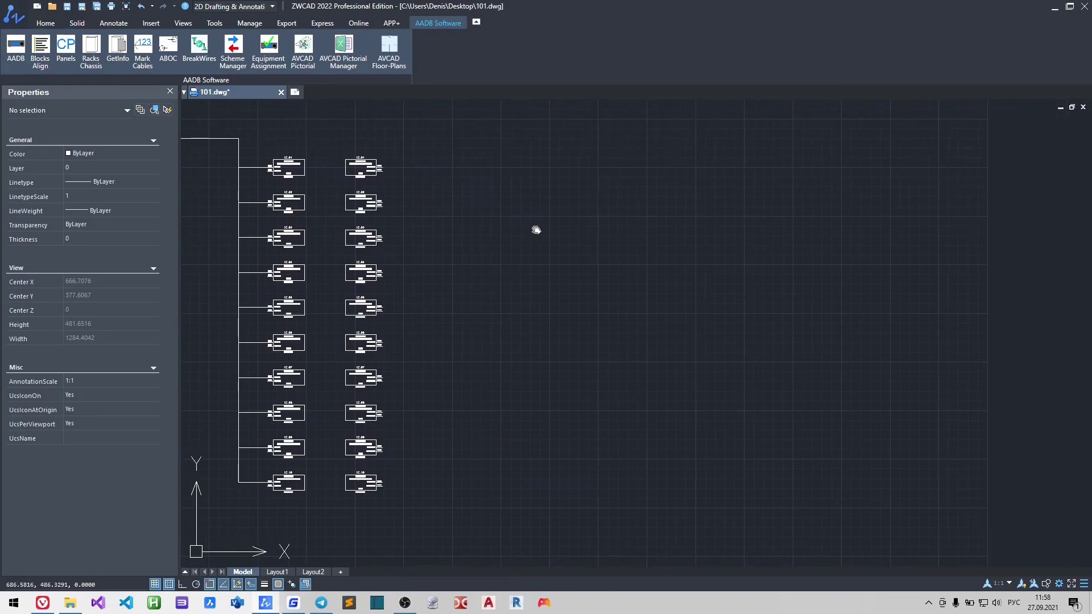
Step: Search AADB for 'DM-MD' and preview the DM-MD32X32-RPS switcher
{"action": "left_click", "coordinate": [21, 54]}
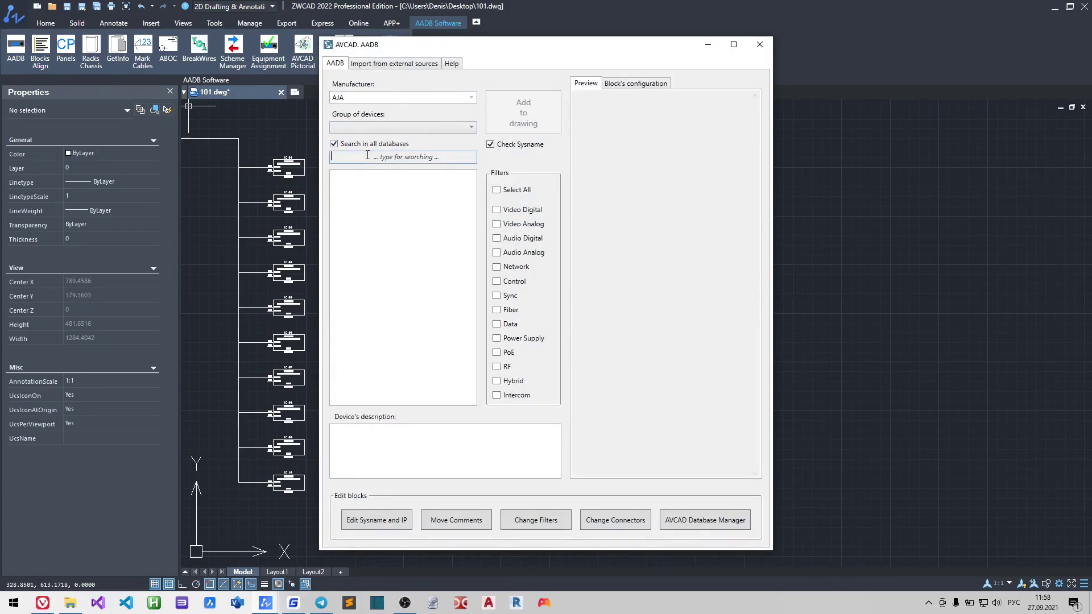
{"action": "left_click", "coordinate": [402, 157]}
{"action": "key", "text": "alt+shift"}
{"action": "type", "text": "DM"}
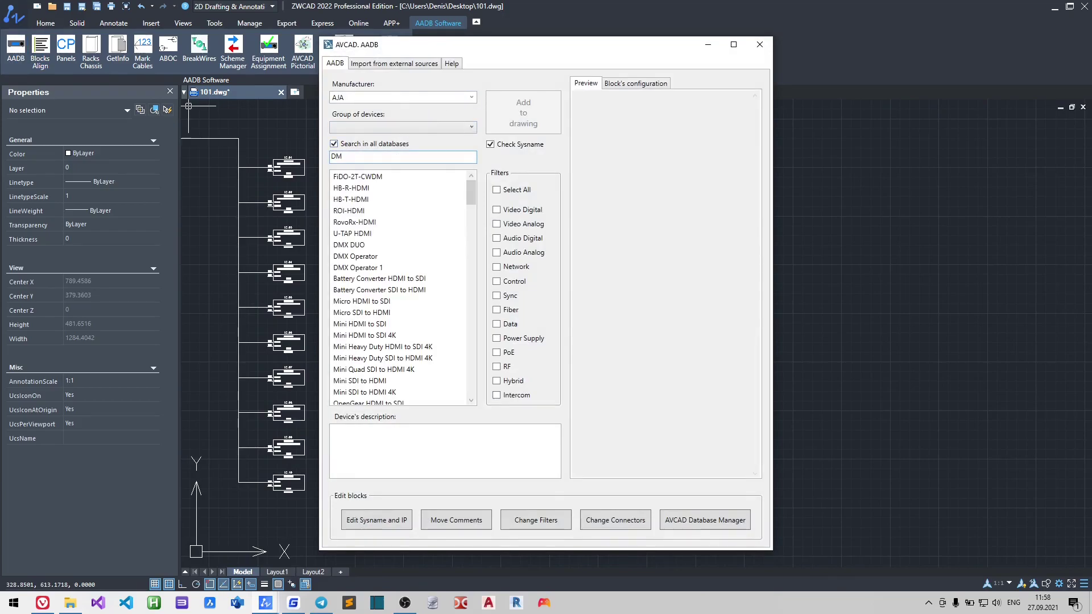
{"action": "type", "text": "-MD"}
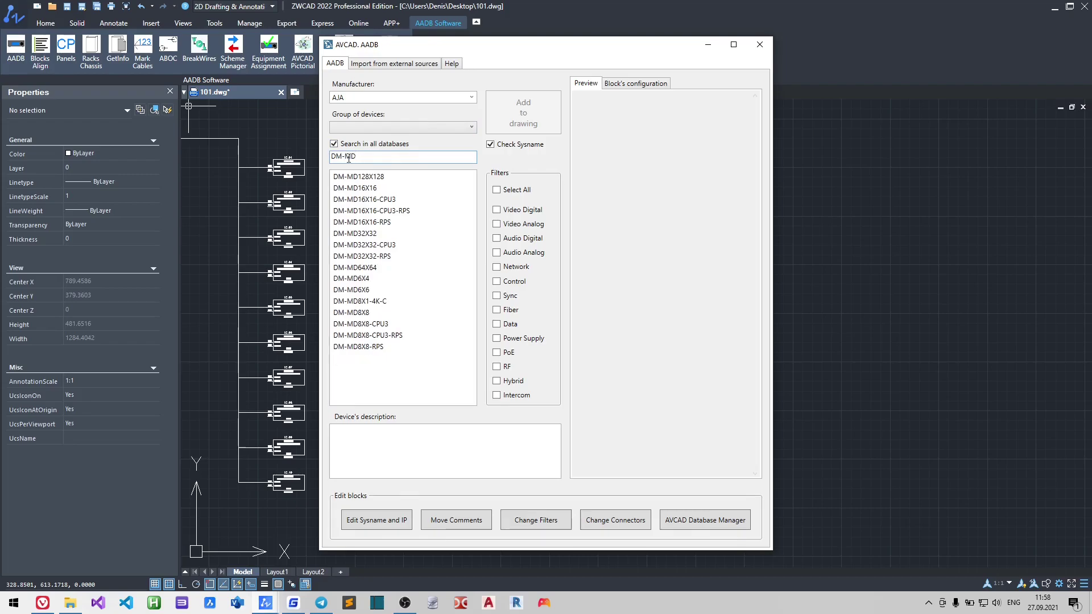
{"action": "left_click", "coordinate": [373, 257]}
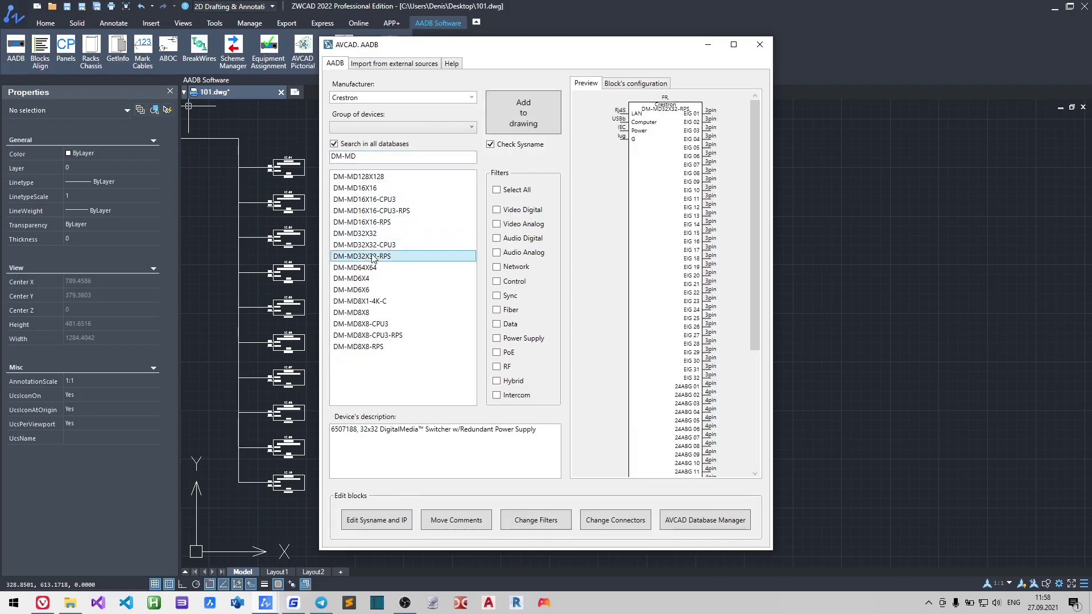
{"action": "scroll", "coordinate": [709, 178], "scroll_direction": "down", "scroll_amount": 5}
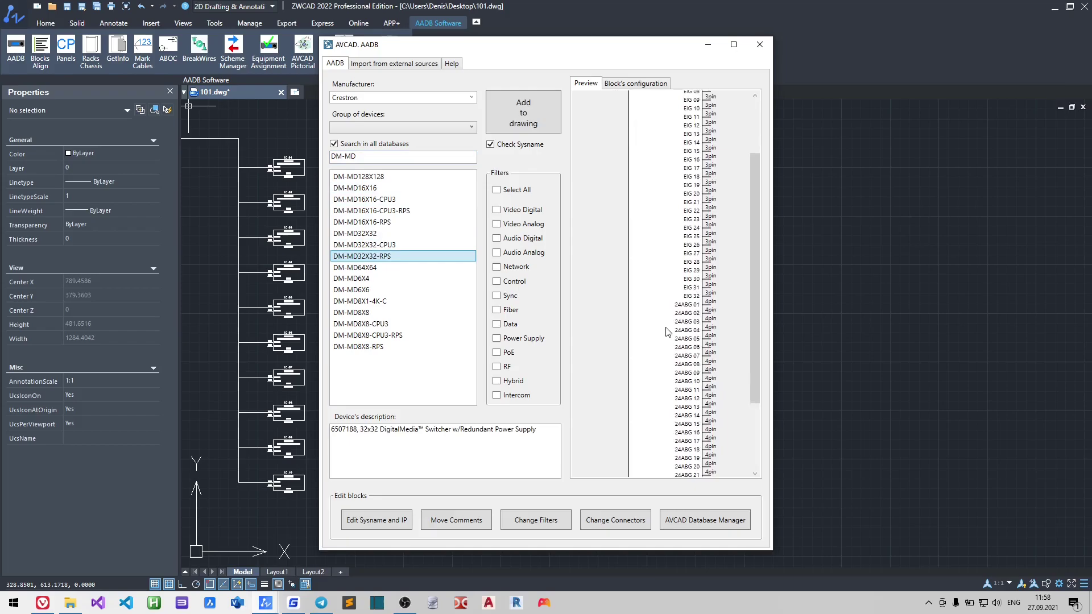
{"action": "scroll", "coordinate": [668, 339], "scroll_direction": "up", "scroll_amount": 5}
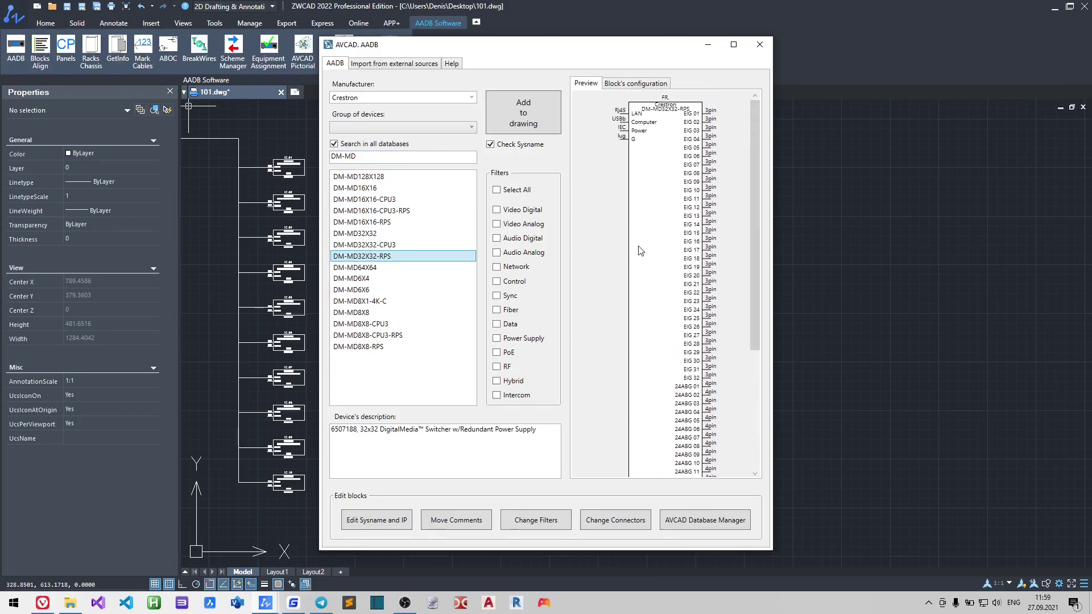
Step: Insert the switcher with the FR. sysname above the schematic
{"action": "left_click", "coordinate": [537, 118]}
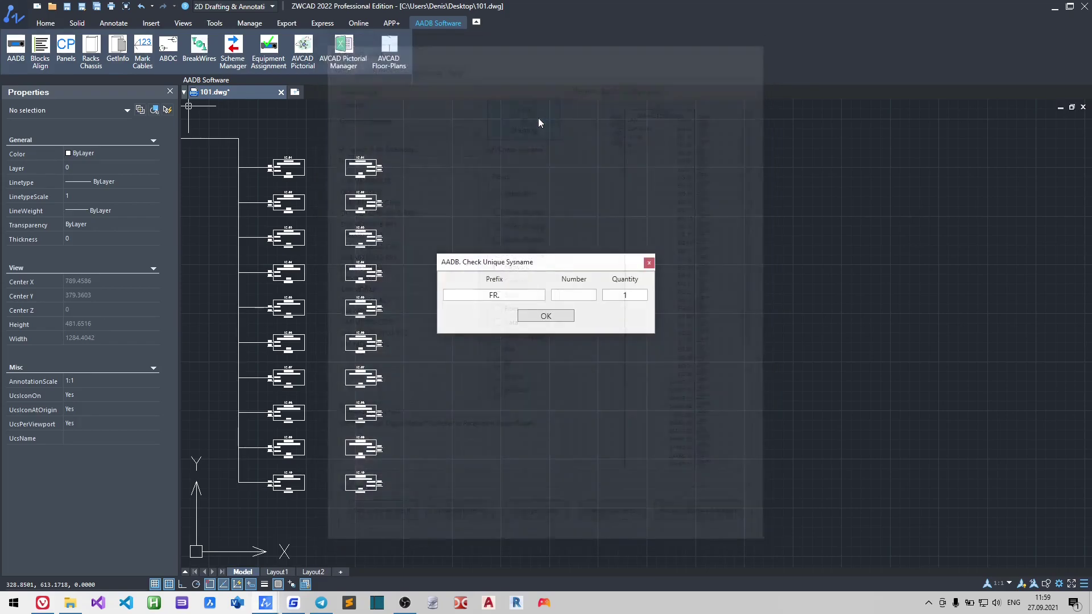
{"action": "left_click", "coordinate": [562, 316]}
{"action": "scroll", "coordinate": [517, 227], "scroll_direction": "down", "scroll_amount": 5}
{"action": "scroll", "coordinate": [511, 277], "scroll_direction": "up", "scroll_amount": 2}
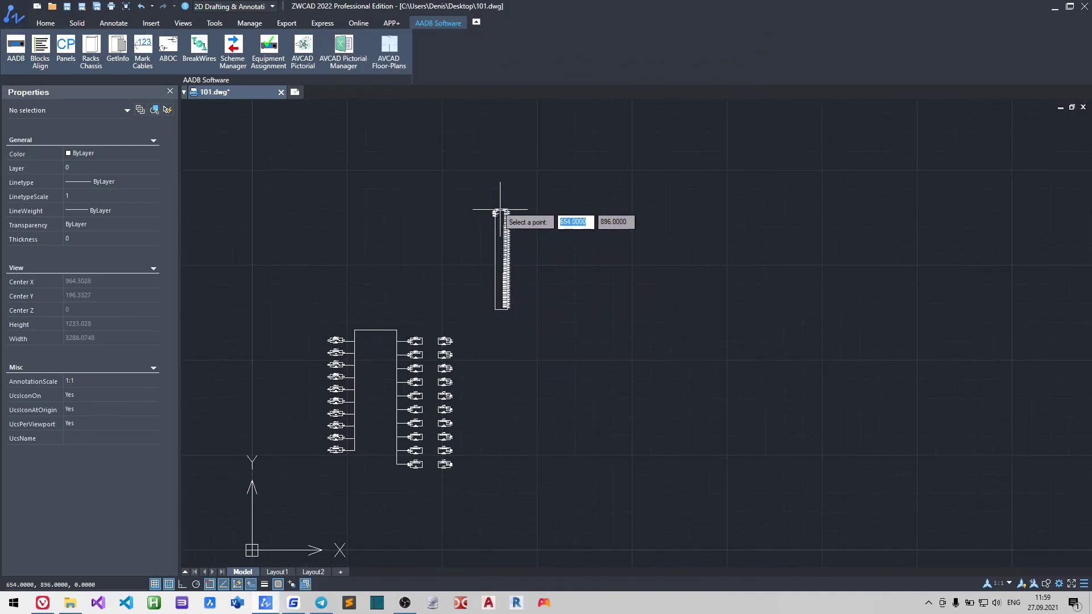
{"action": "left_click", "coordinate": [501, 216]}
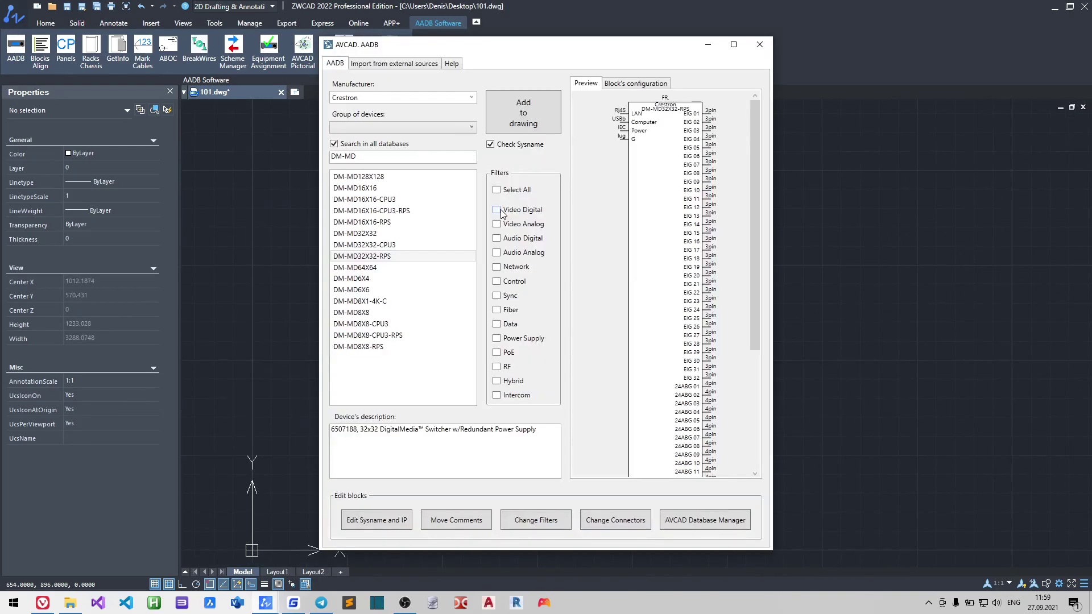
Step: Create a reduced switcher block without signal connectors using Change Connectors
{"action": "left_click", "coordinate": [759, 45]}
{"action": "scroll", "coordinate": [500, 230], "scroll_direction": "up", "scroll_amount": 6}
{"action": "middle_click_drag", "start_coordinate": [492, 242], "coordinate": [475, 258]}
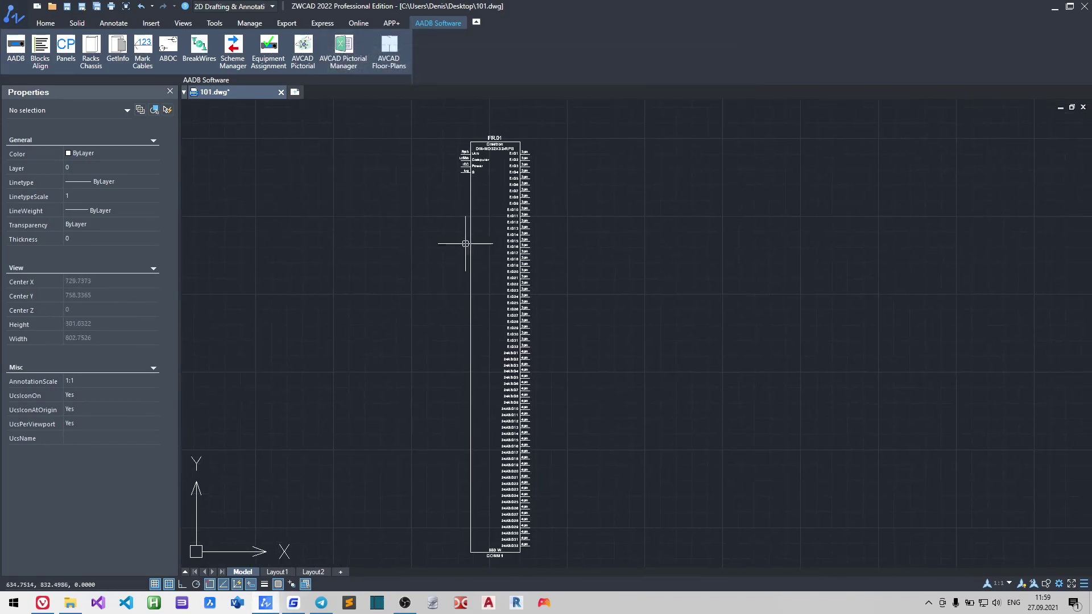
{"action": "left_click", "coordinate": [17, 54]}
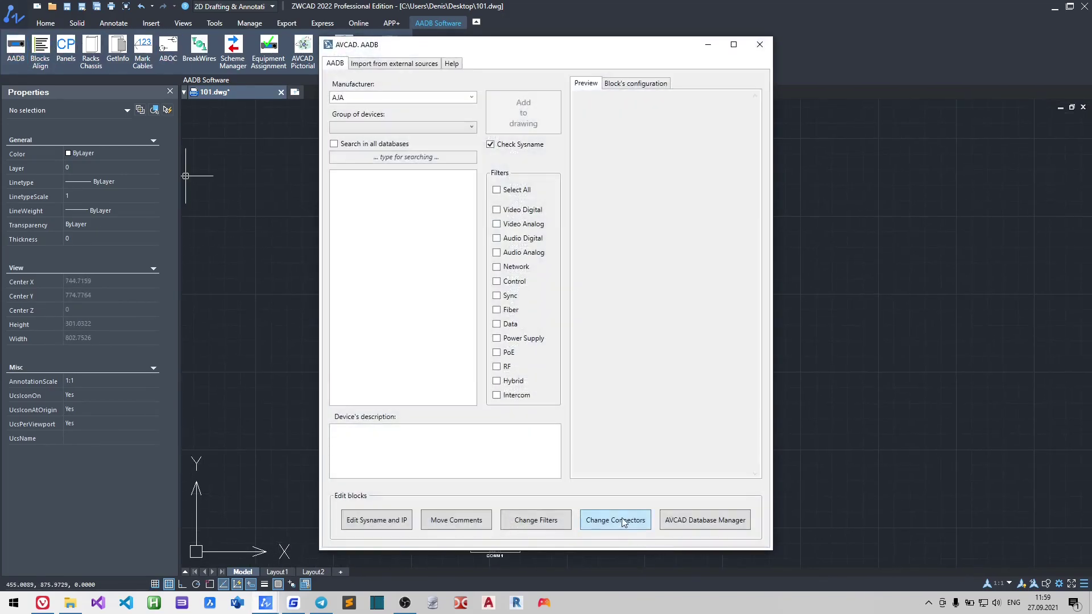
{"action": "left_click", "coordinate": [628, 519]}
{"action": "scroll", "coordinate": [455, 149], "scroll_direction": "up", "scroll_amount": 5}
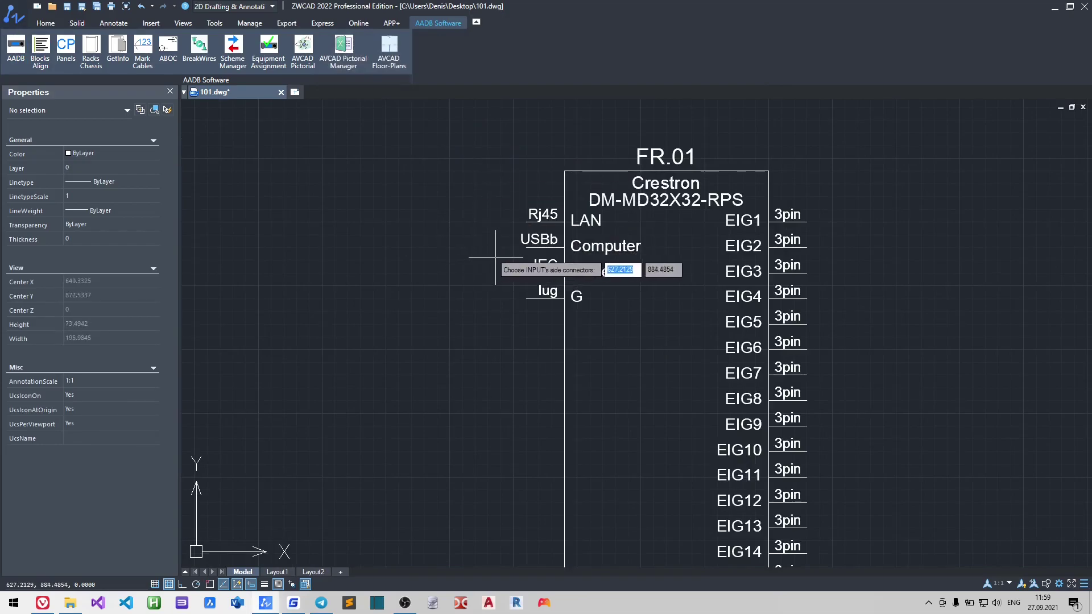
{"action": "scroll", "coordinate": [539, 292], "scroll_direction": "down", "scroll_amount": 4}
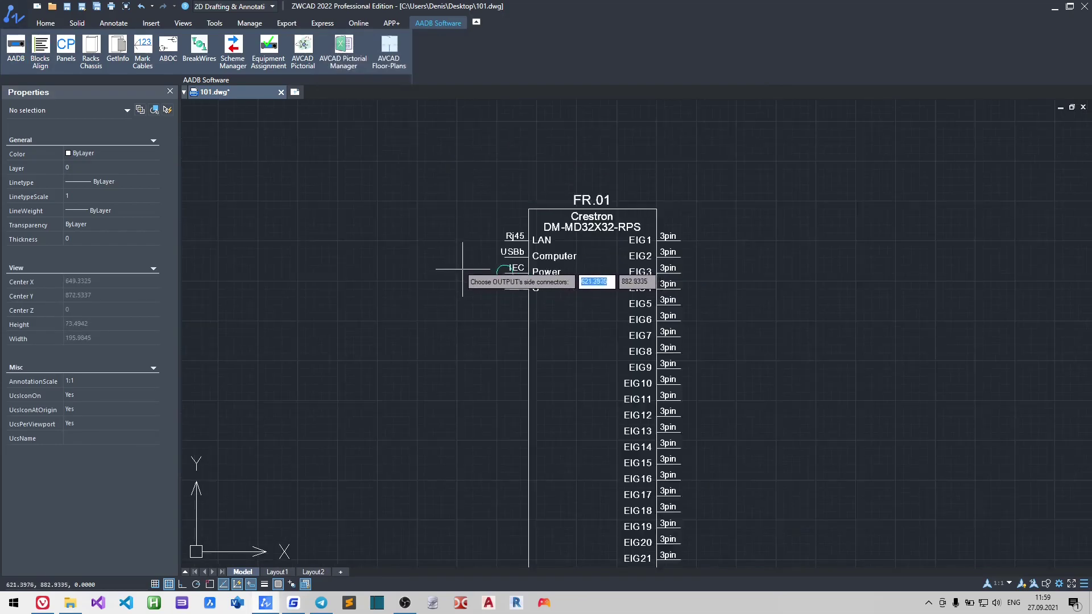
{"action": "key", "text": "Return"}
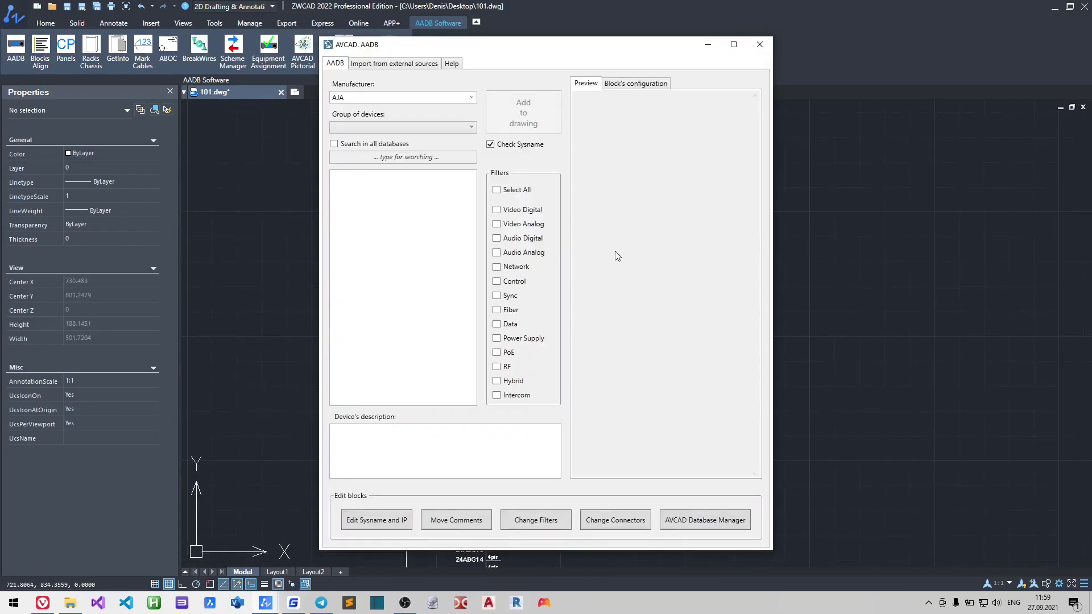
{"action": "left_click", "coordinate": [759, 44]}
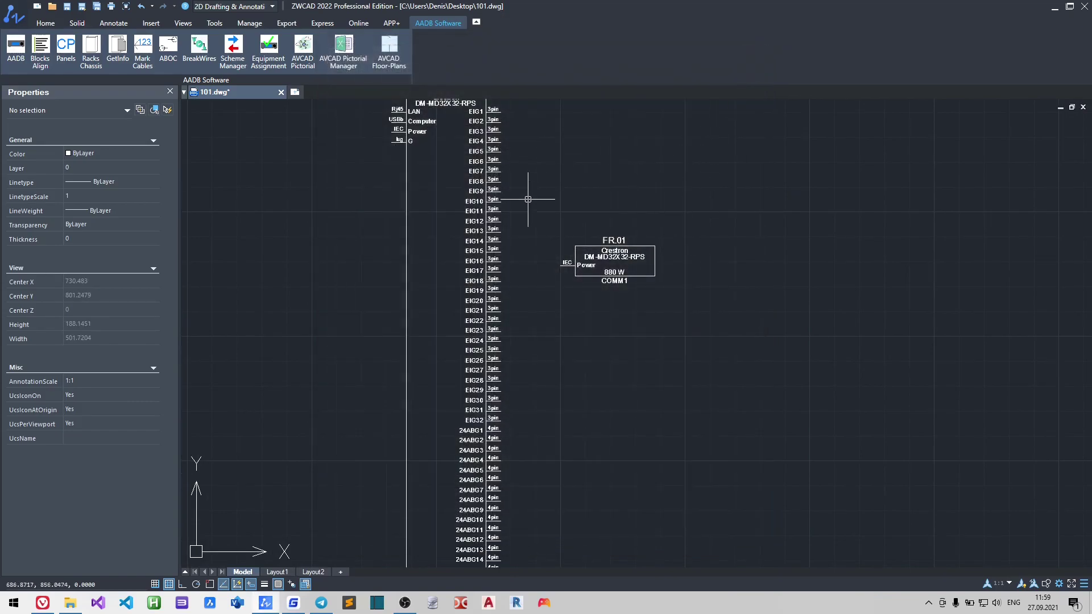
Step: Delete the tall original switcher block
{"action": "scroll", "coordinate": [528, 212], "scroll_direction": "down", "scroll_amount": 1}
{"action": "left_click", "coordinate": [541, 442]}
{"action": "left_click", "coordinate": [446, 370]}
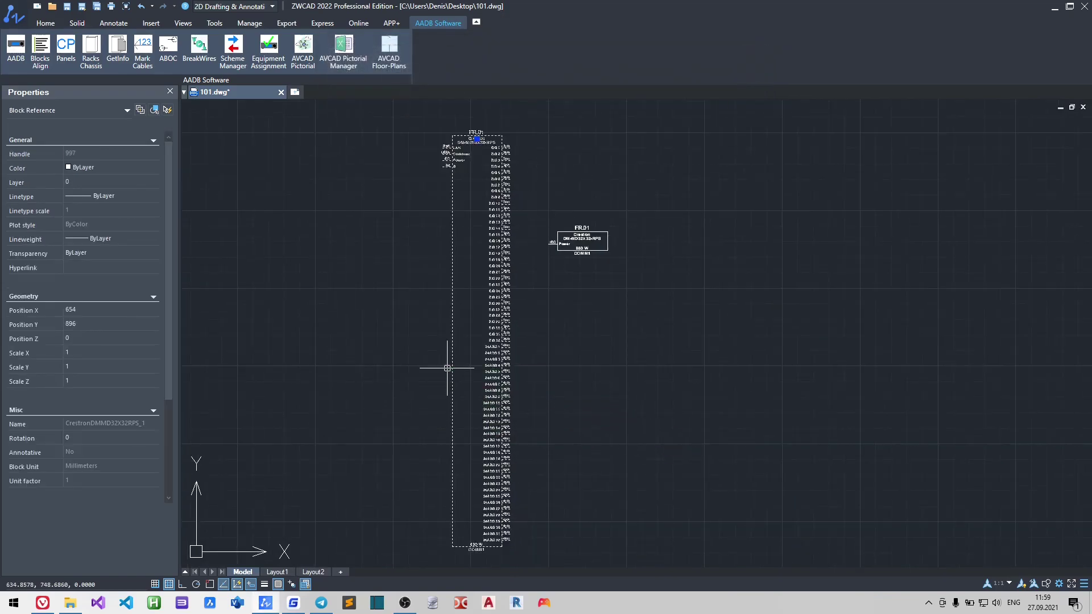
{"action": "key", "text": "Delete"}
Step: Move the compact FR.01 block above the right card column
{"action": "left_click", "coordinate": [739, 319]}
{"action": "left_click", "coordinate": [493, 205]}
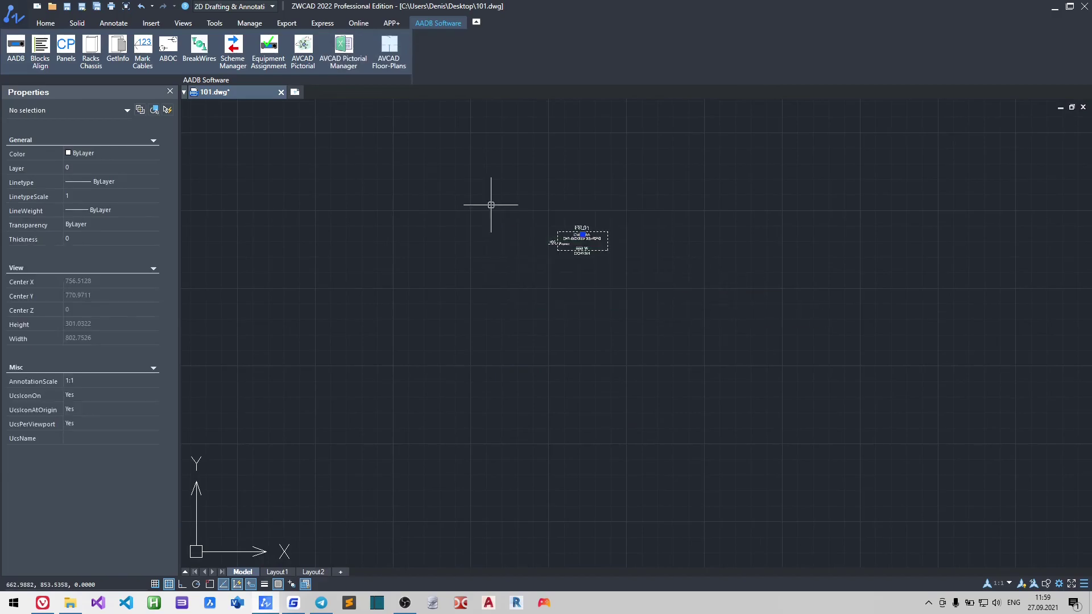
{"action": "left_click", "coordinate": [46, 23]}
{"action": "left_click", "coordinate": [178, 48]}
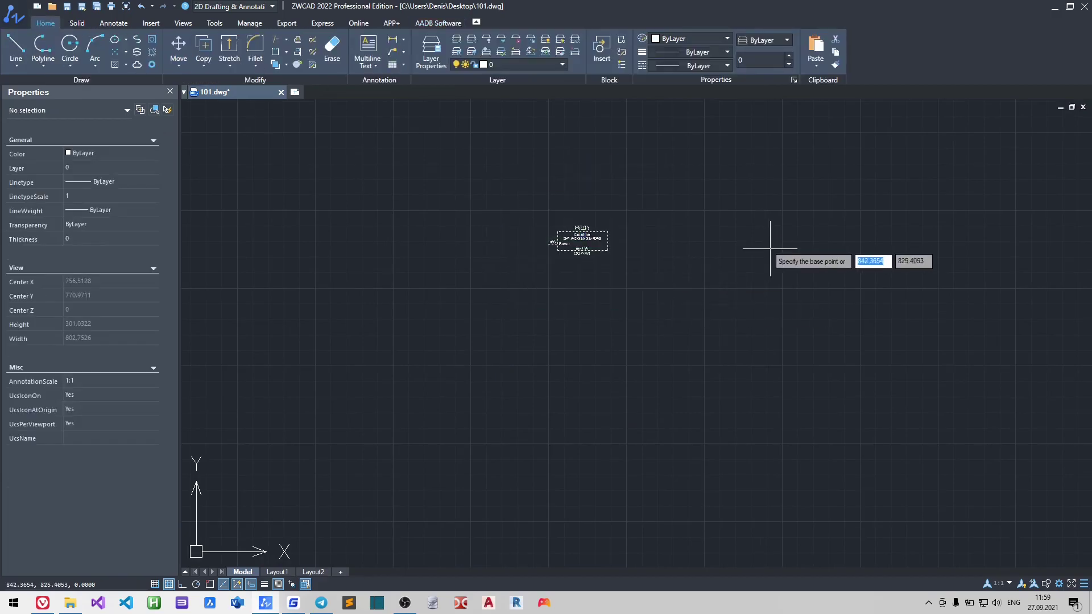
{"action": "left_click", "coordinate": [767, 250]}
{"action": "mouse_move", "coordinate": [528, 480]}
{"action": "middle_mouse_down"}
{"action": "mouse_move", "coordinate": [585, 236]}
{"action": "mouse_move", "coordinate": [511, 231]}
{"action": "mouse_move", "coordinate": [487, 250]}
{"action": "mouse_move", "coordinate": [478, 280]}
{"action": "middle_mouse_up"}
{"action": "left_click", "coordinate": [486, 286]}
{"action": "scroll", "coordinate": [519, 358], "scroll_direction": "down", "scroll_amount": 5}
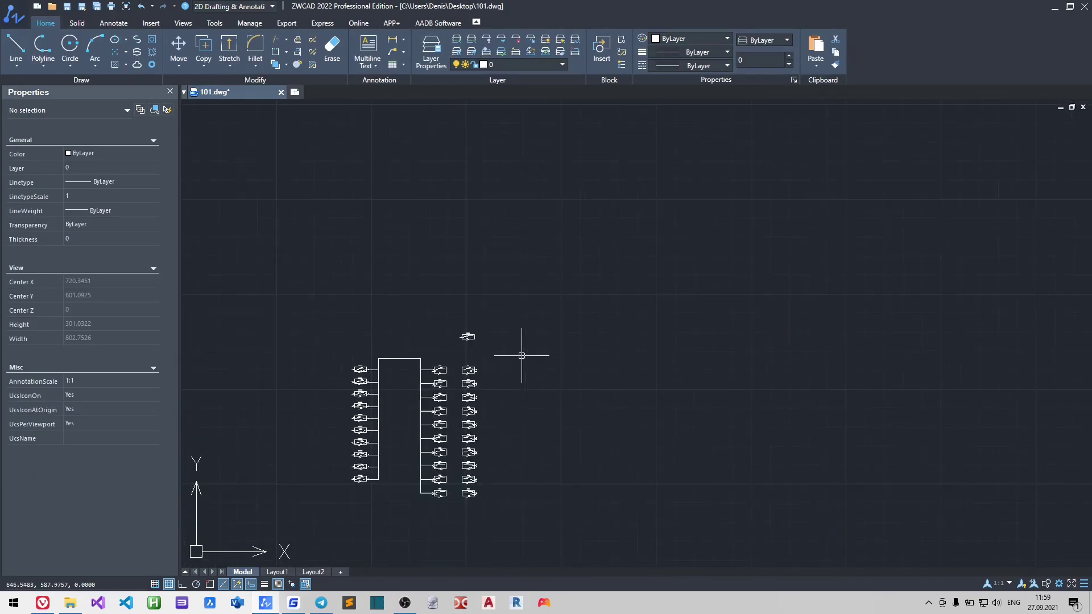
{"action": "middle_click_drag", "start_coordinate": [519, 358], "coordinate": [447, 215]}
{"action": "scroll", "coordinate": [455, 271], "scroll_direction": "up", "scroll_amount": 4}
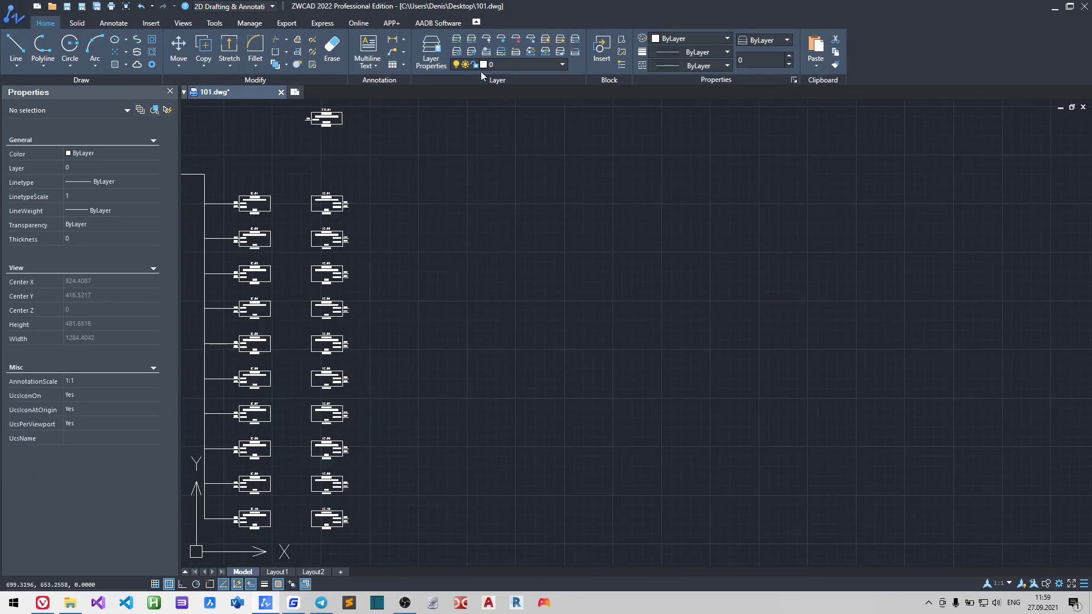
Step: Make Power hidden attribute 1, hide Location and IP-address, and enter 'cre' as manufacturer
{"action": "left_click", "coordinate": [423, 23]}
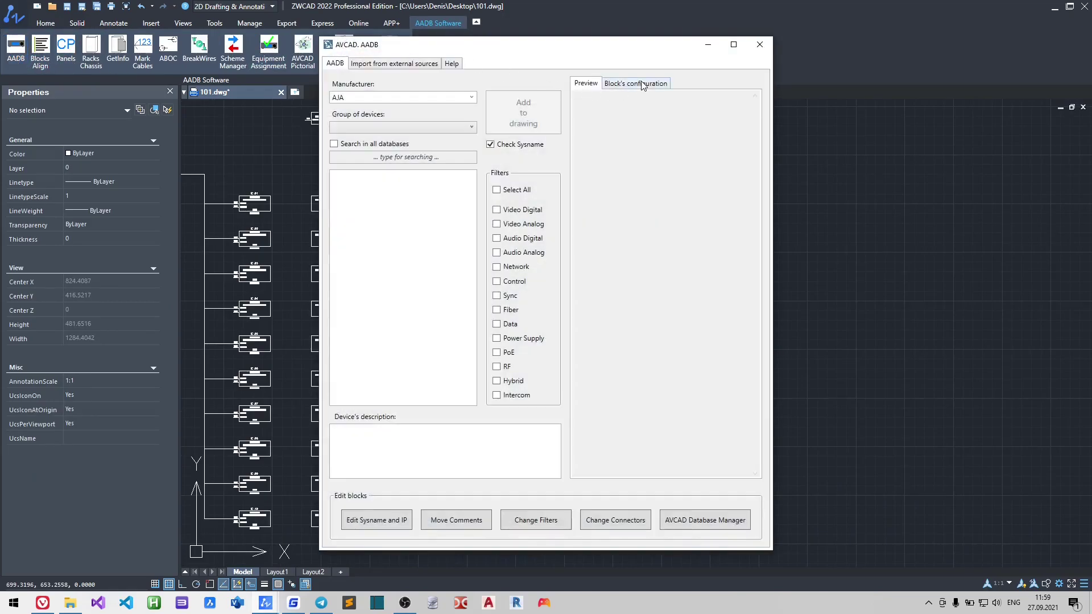
{"action": "left_click", "coordinate": [635, 83]}
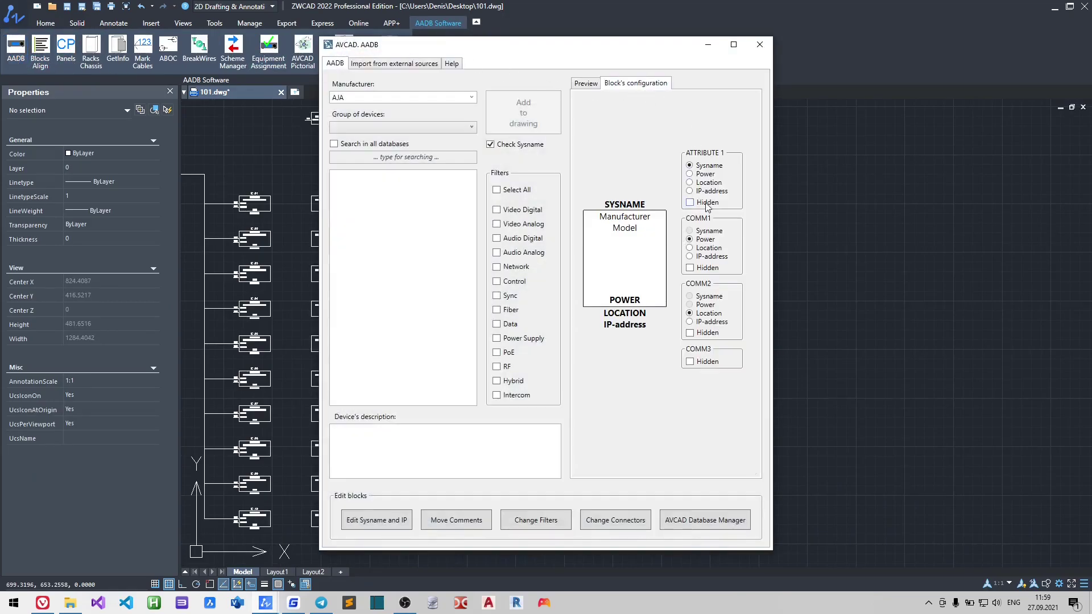
{"action": "left_click", "coordinate": [708, 175]}
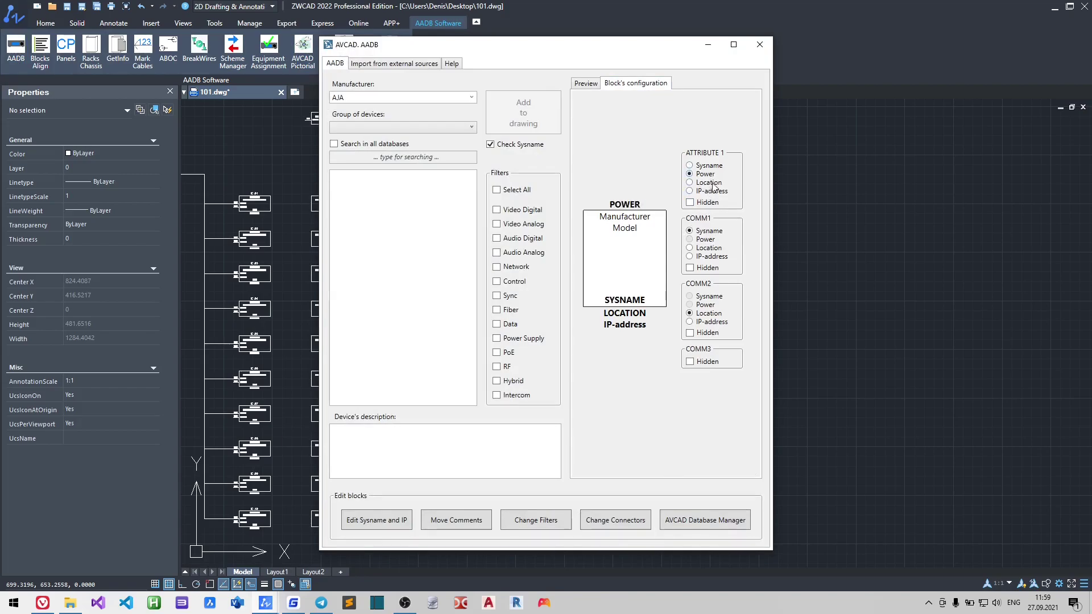
{"action": "left_click", "coordinate": [712, 203]}
{"action": "left_click", "coordinate": [701, 334]}
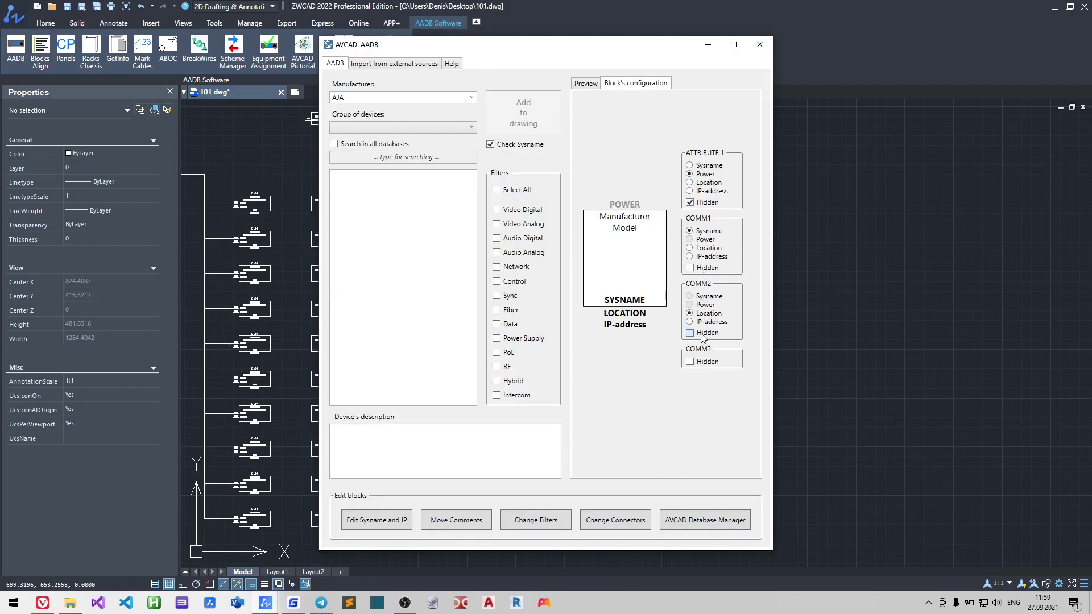
{"action": "left_click", "coordinate": [711, 363]}
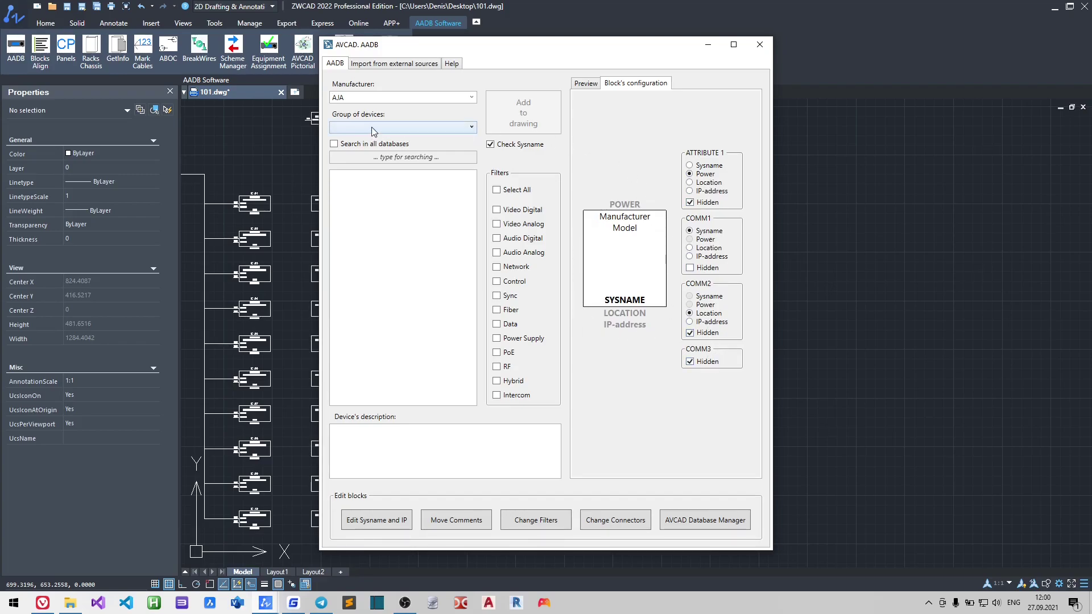
{"action": "left_click", "coordinate": [451, 94]}
{"action": "type", "text": "cres"}
Step: Pick Crestron, group DM_CardBased, card DMC-4K-CO-HD-HDCP2, preview it and tick Data filter
{"action": "left_click", "coordinate": [429, 105]}
{"action": "left_click", "coordinate": [410, 125]}
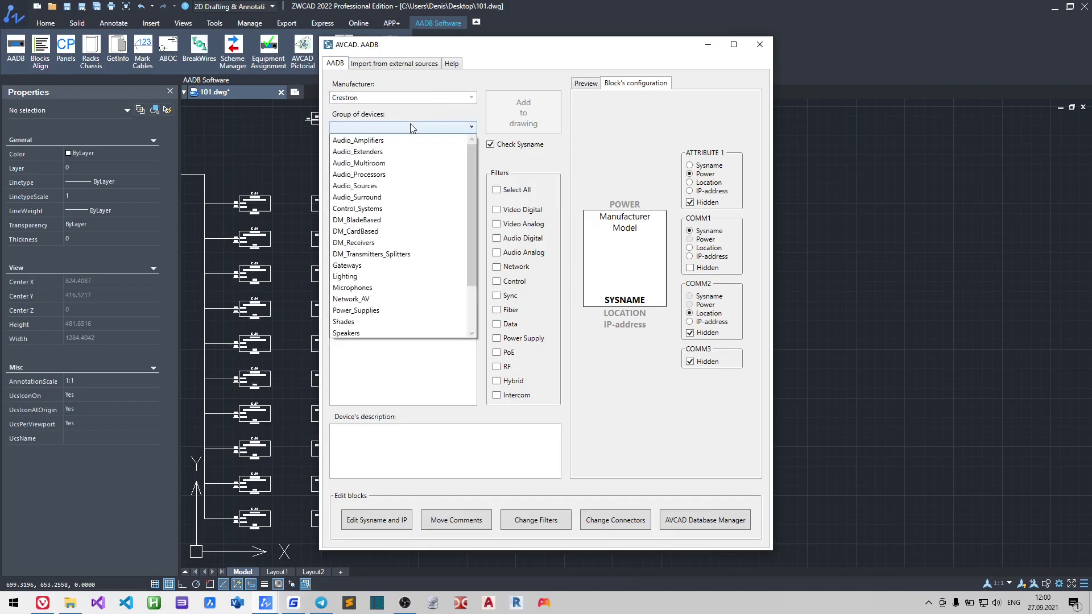
{"action": "left_click", "coordinate": [375, 232]}
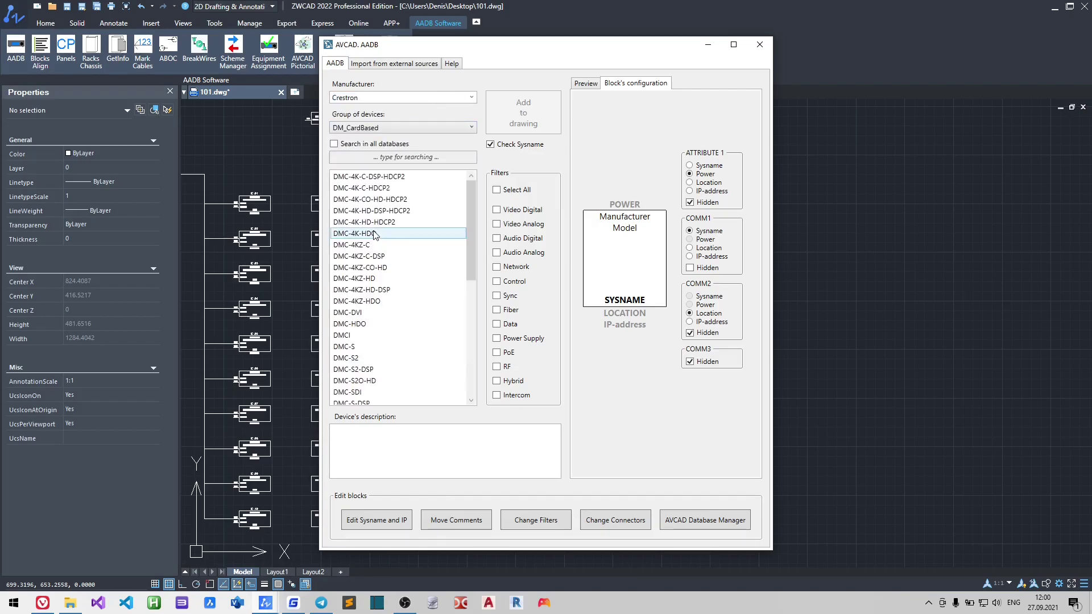
{"action": "left_click", "coordinate": [387, 200]}
{"action": "left_click", "coordinate": [586, 83]}
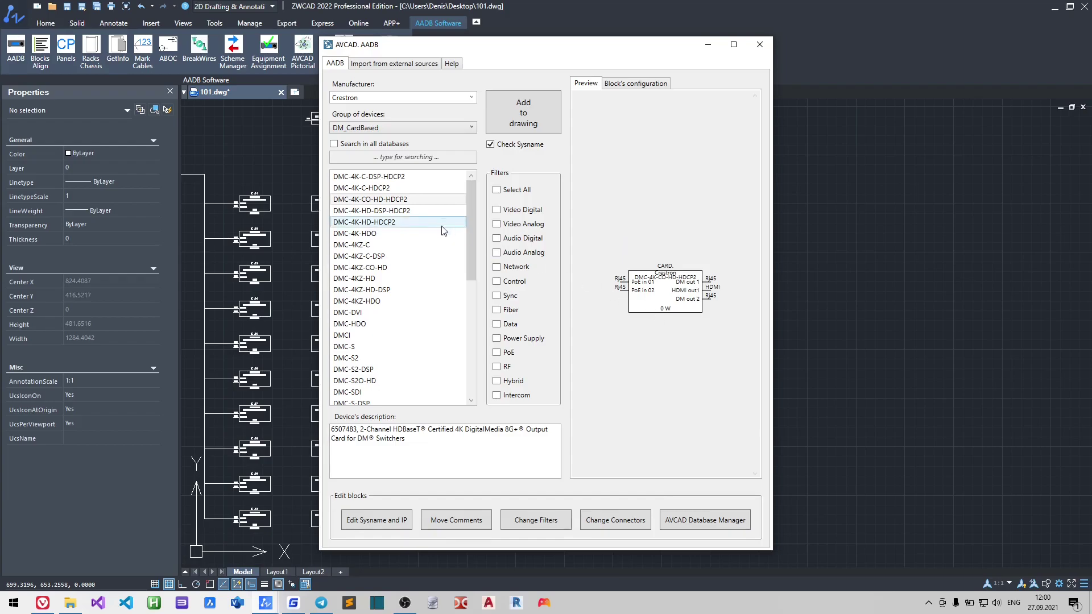
{"action": "left_click", "coordinate": [423, 199]}
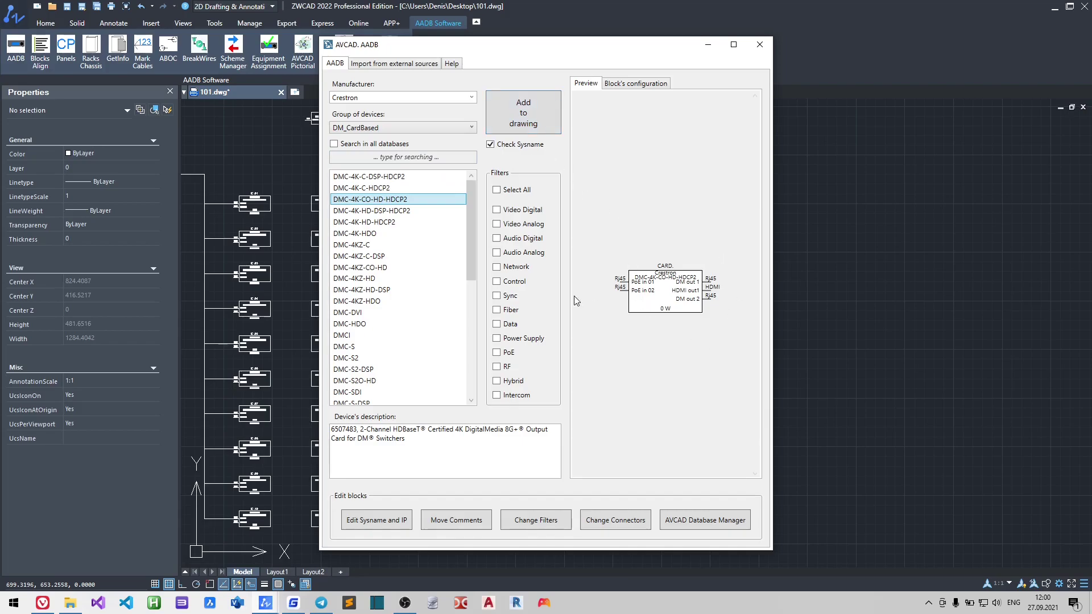
{"action": "left_click", "coordinate": [497, 324]}
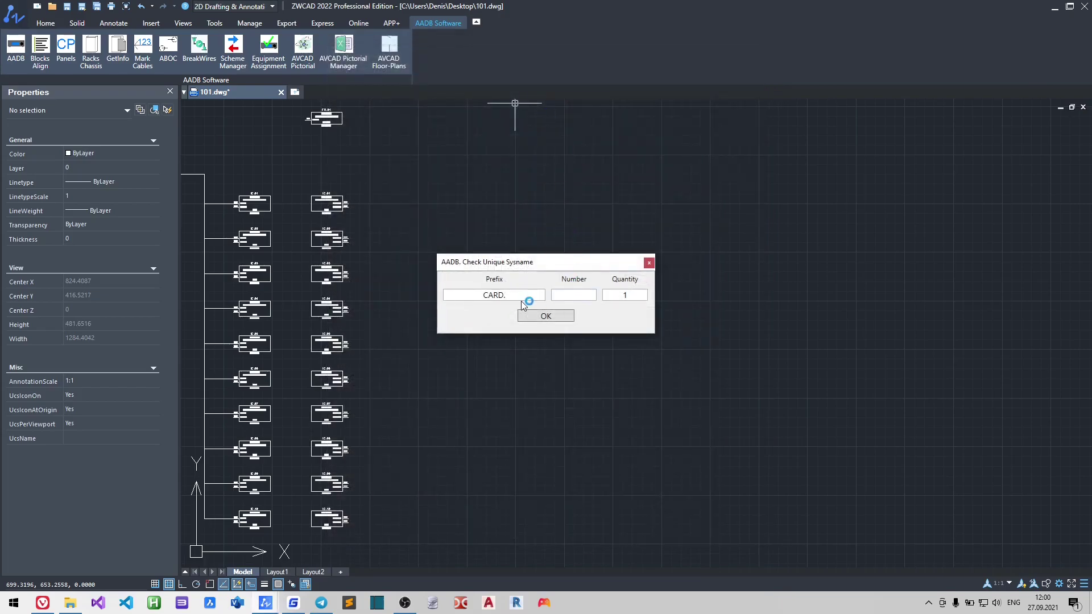
Step: Set the sysname prefix to OC., starting number 1, quantity 9
{"action": "left_click_drag", "start_coordinate": [514, 295], "coordinate": [446, 294]}
{"action": "type", "text": "OC."}
{"action": "left_click", "coordinate": [583, 296]}
{"action": "left_click_drag", "start_coordinate": [630, 299], "coordinate": [614, 295]}
{"action": "left_click", "coordinate": [561, 316]}
Step: Place the nine output cards in a staggered chain right of the switchers
{"action": "left_click", "coordinate": [531, 237]}
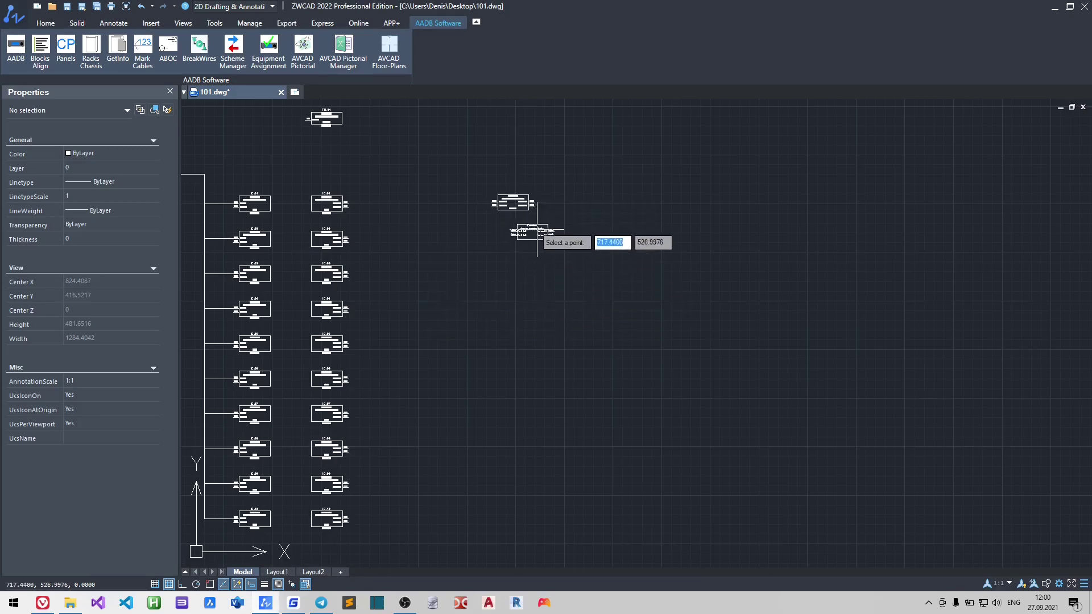
{"action": "left_click", "coordinate": [557, 279]}
{"action": "left_click", "coordinate": [582, 318]}
{"action": "left_click", "coordinate": [587, 364]}
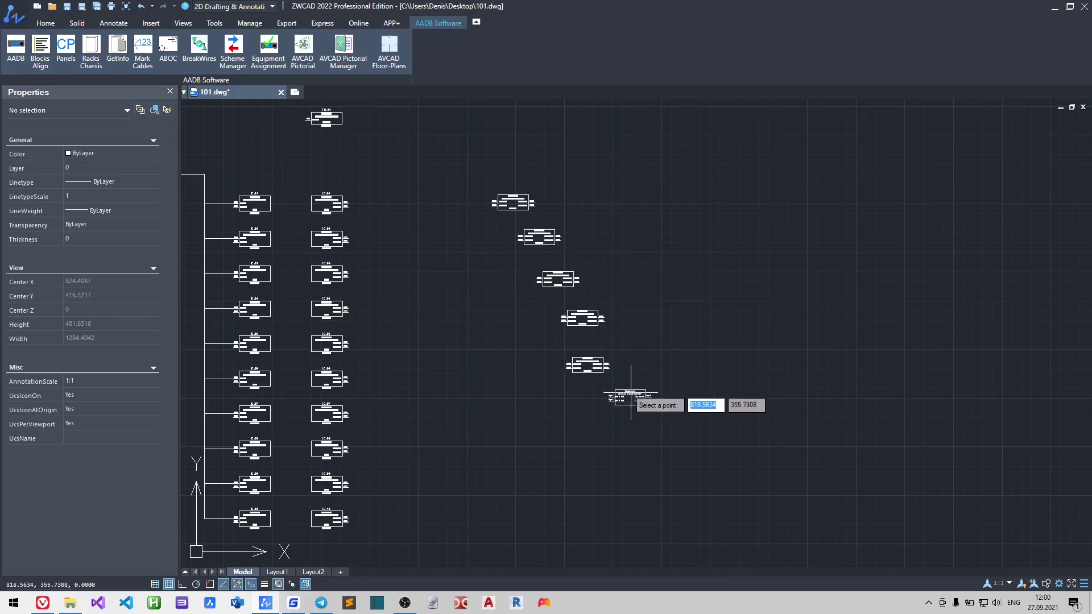
{"action": "left_click", "coordinate": [631, 399]}
{"action": "left_click", "coordinate": [632, 431]}
{"action": "left_click", "coordinate": [646, 463]}
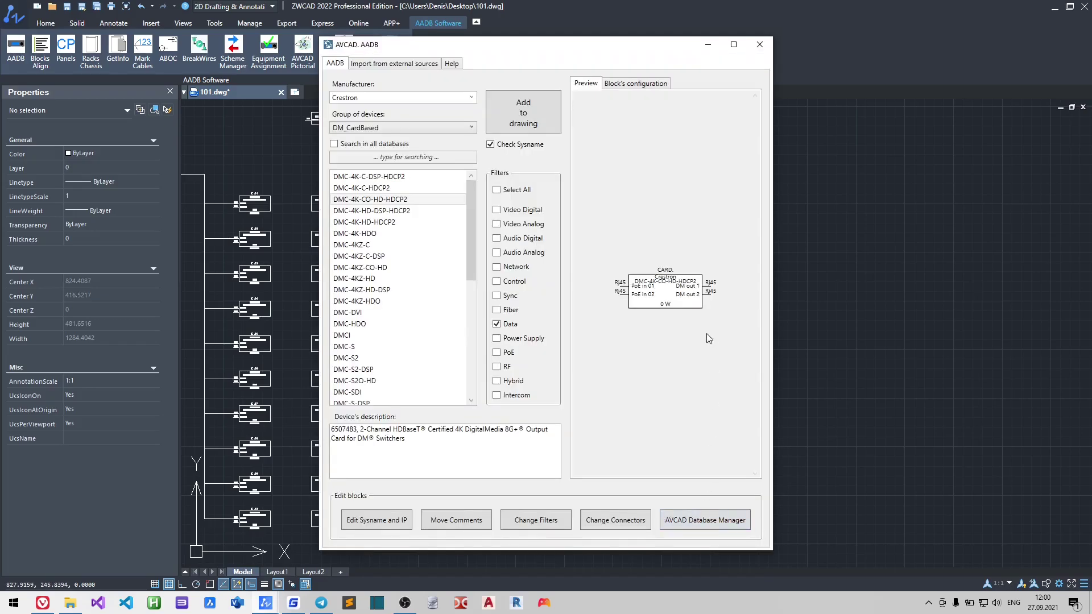
Step: Close AADB and vertically align the OC. cards beneath OC.01 with Blocks Align
{"action": "left_click", "coordinate": [761, 44]}
{"action": "left_click", "coordinate": [40, 49]}
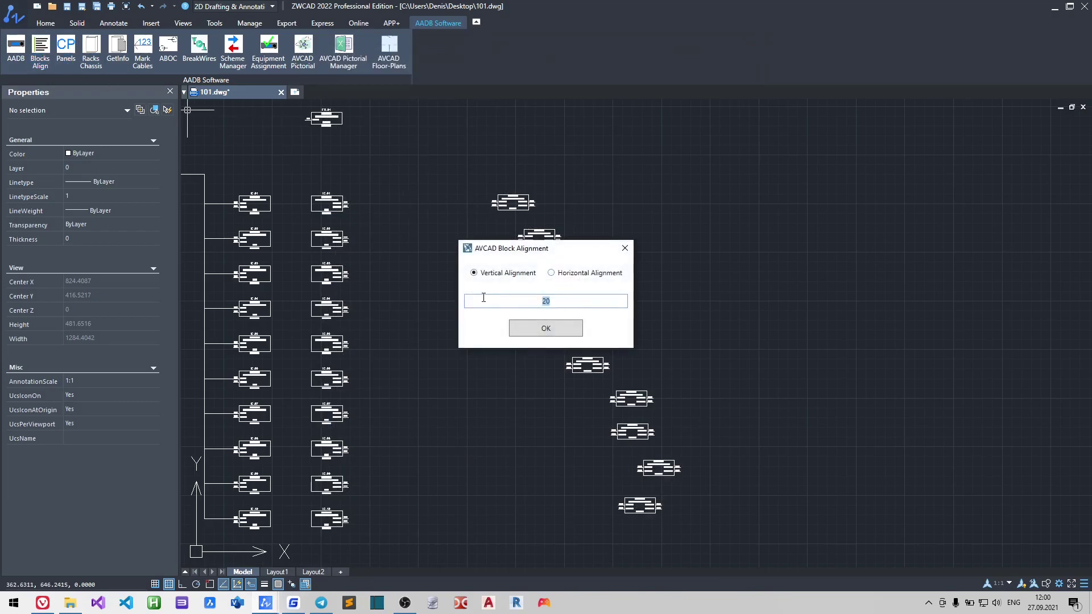
{"action": "left_click", "coordinate": [524, 330]}
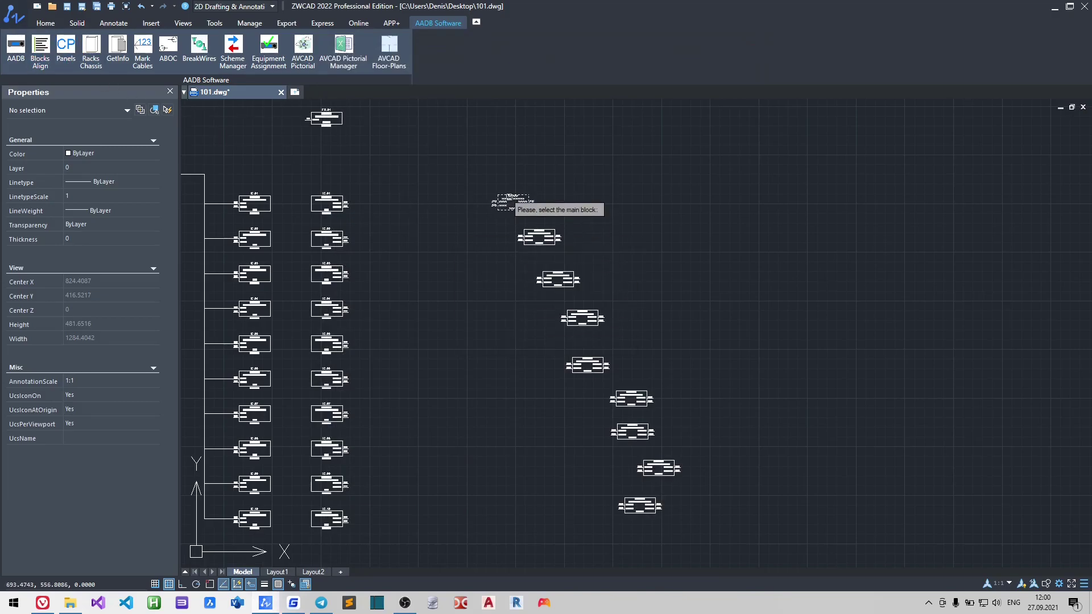
{"action": "left_click", "coordinate": [698, 532]}
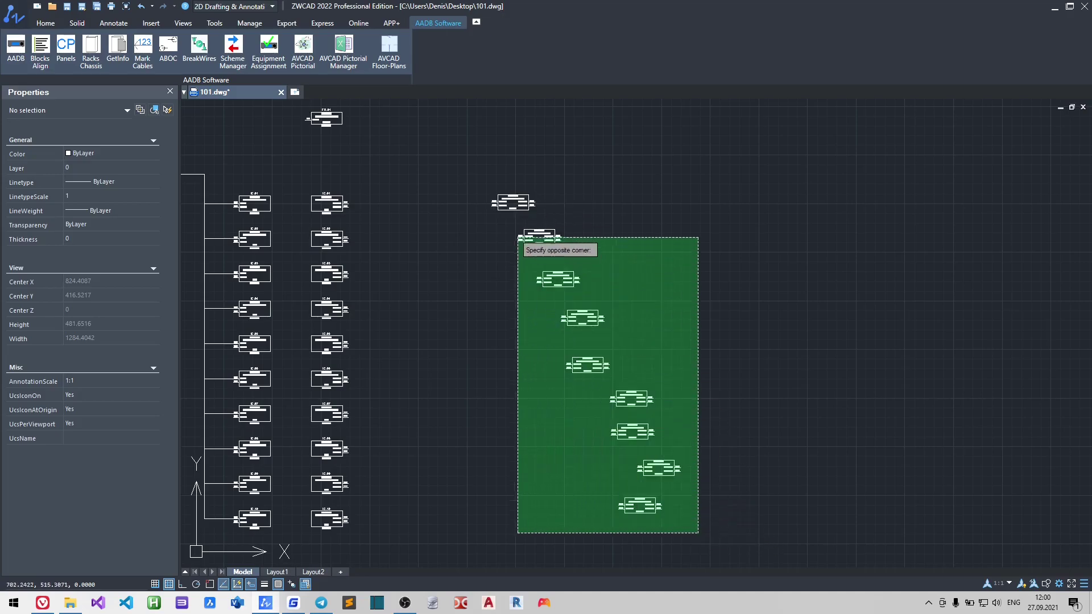
{"action": "left_click", "coordinate": [515, 233]}
{"action": "key", "text": "Return"}
{"action": "scroll", "coordinate": [509, 209], "scroll_direction": "up", "scroll_amount": 4}
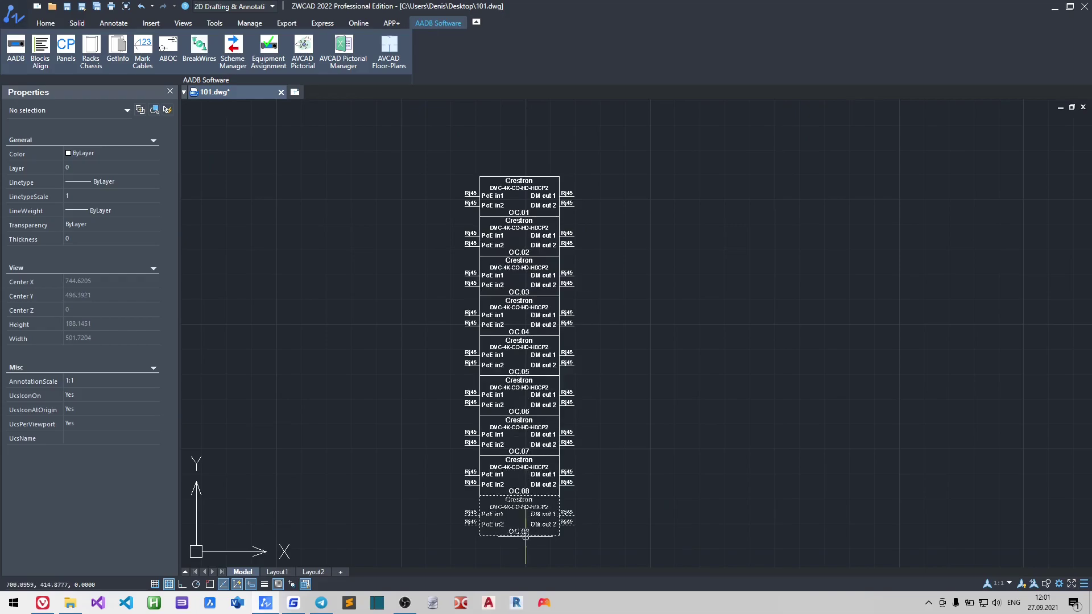
{"action": "scroll", "coordinate": [635, 461], "scroll_direction": "down", "scroll_amount": 4}
{"action": "mouse_move", "coordinate": [665, 436]}
{"action": "middle_mouse_down"}
{"action": "mouse_move", "coordinate": [726, 365]}
{"action": "mouse_move", "coordinate": [803, 314]}
{"action": "middle_mouse_up"}
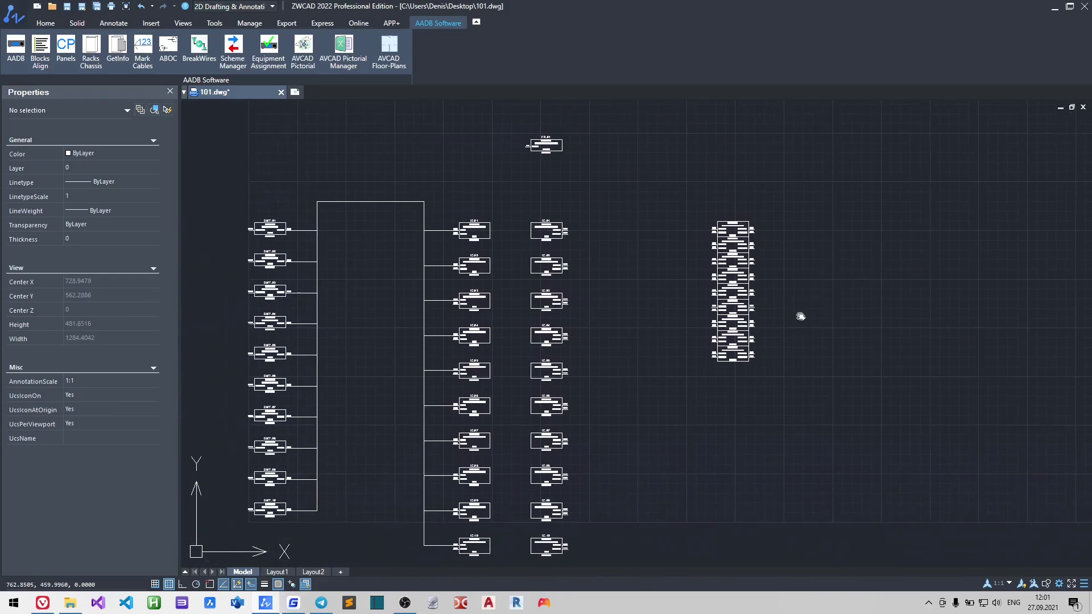
Step: In Layer Properties, set the AudioA layer colour to red
{"action": "left_click", "coordinate": [50, 24]}
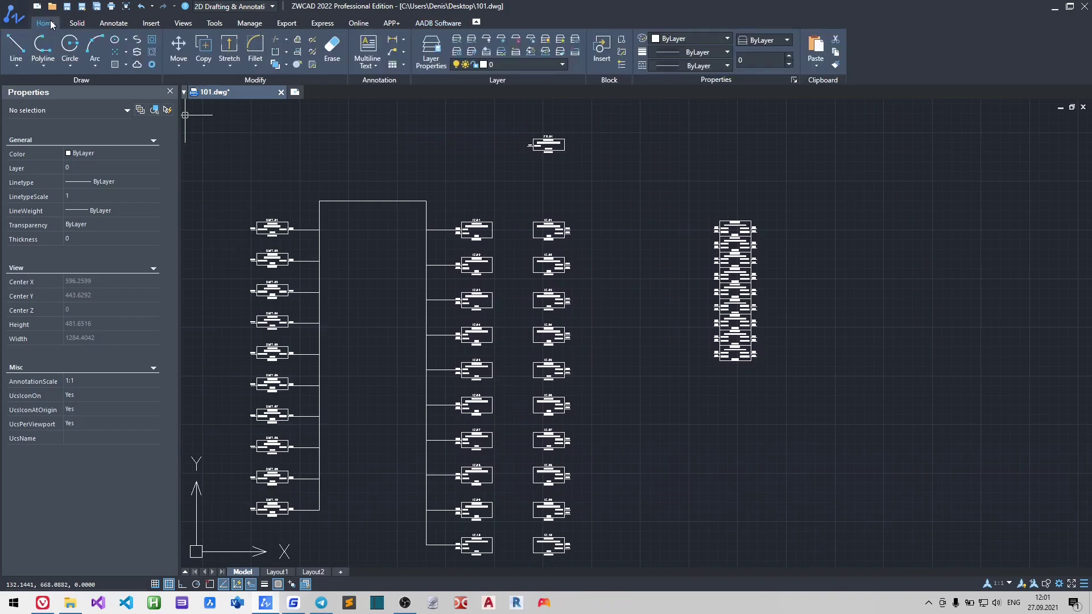
{"action": "left_click", "coordinate": [428, 54]}
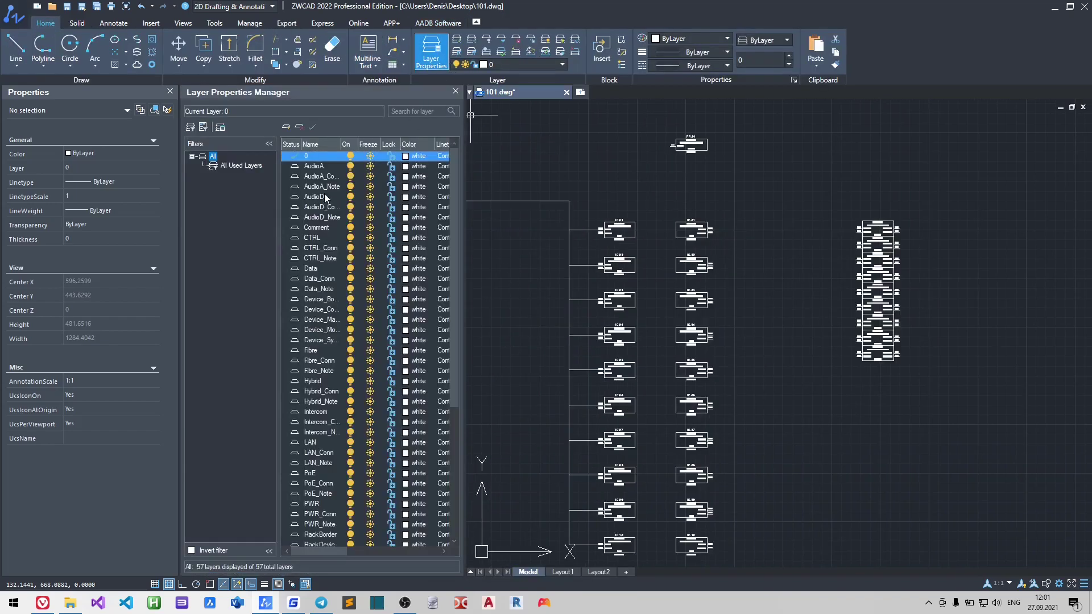
{"action": "left_click", "coordinate": [319, 169]}
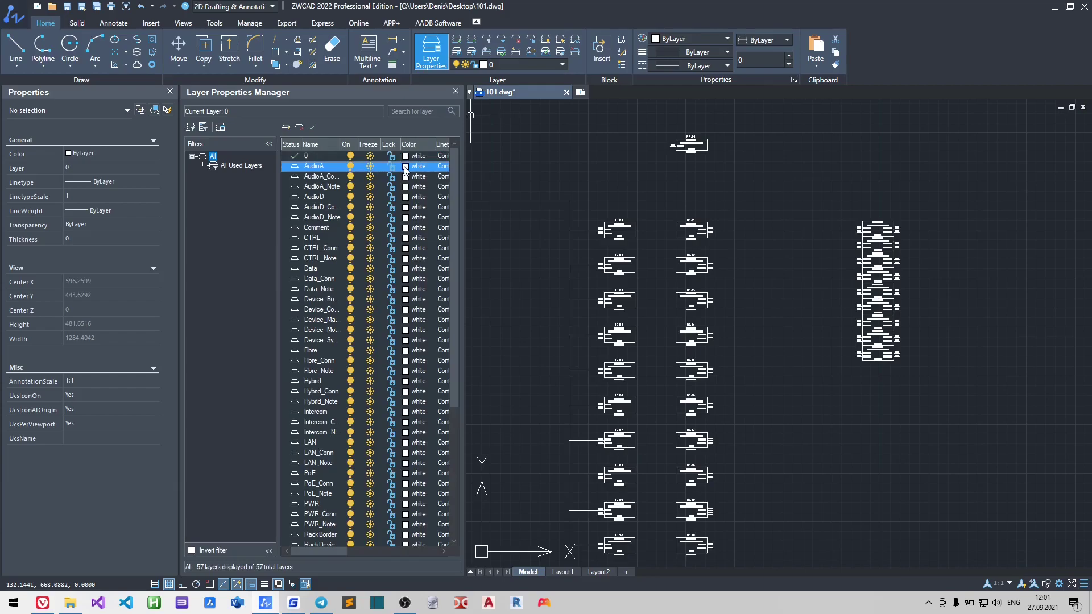
{"action": "left_click", "coordinate": [406, 167]}
{"action": "left_click", "coordinate": [458, 326]}
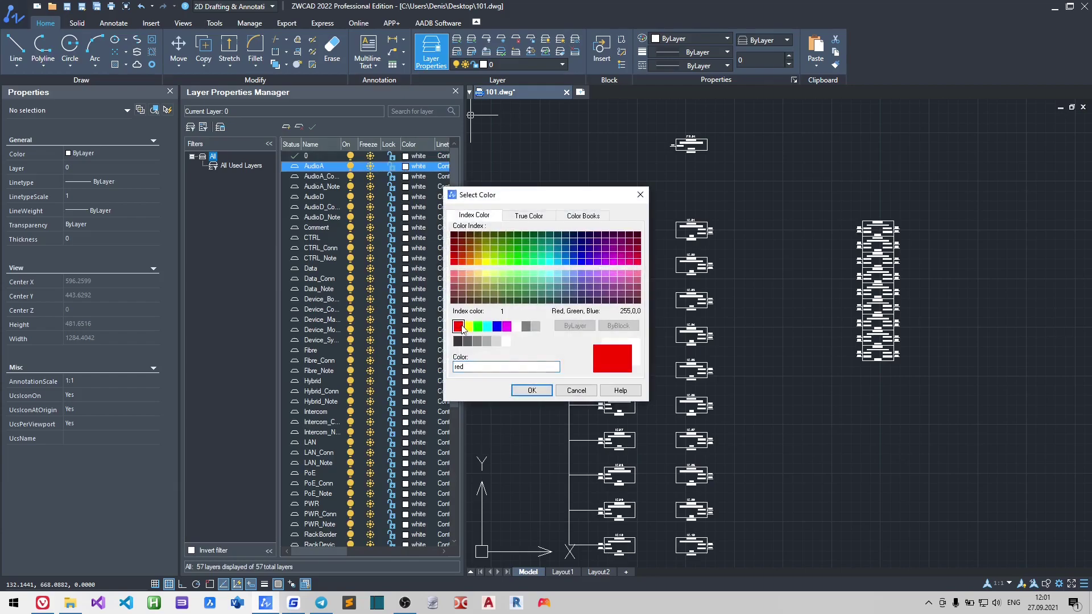
{"action": "left_click", "coordinate": [532, 390]}
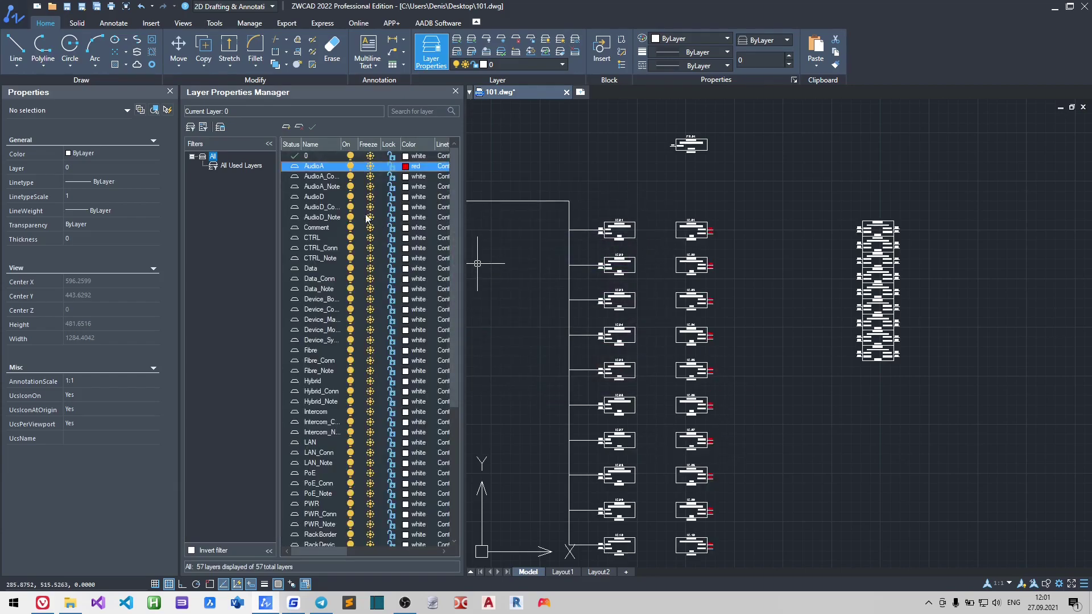
Step: Set the Data layer colour to magenta and close the layer palette
{"action": "left_click", "coordinate": [405, 269]}
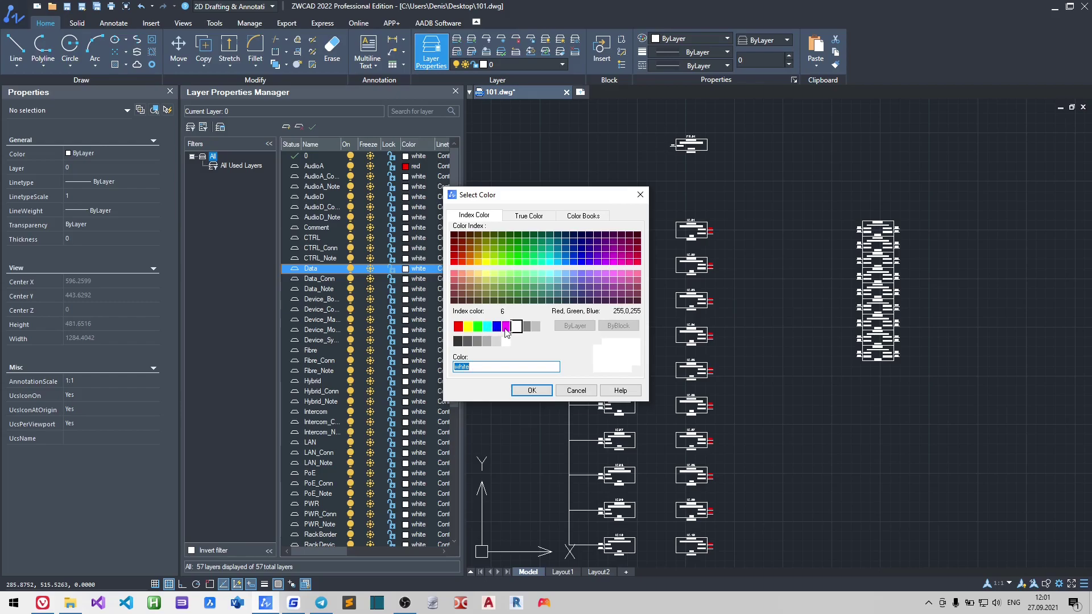
{"action": "left_click", "coordinate": [505, 326]}
{"action": "left_click", "coordinate": [523, 389]}
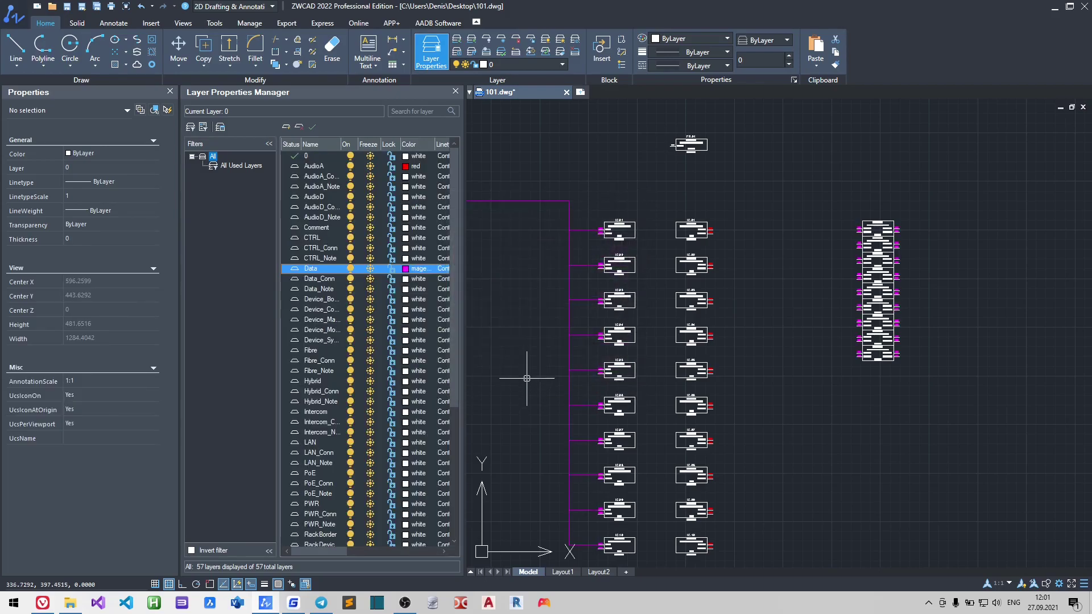
{"action": "scroll", "coordinate": [527, 378], "scroll_direction": "down", "scroll_amount": 2}
{"action": "mouse_move", "coordinate": [531, 334]}
{"action": "middle_mouse_down"}
{"action": "mouse_move", "coordinate": [628, 317]}
{"action": "mouse_move", "coordinate": [559, 319]}
{"action": "middle_mouse_up"}
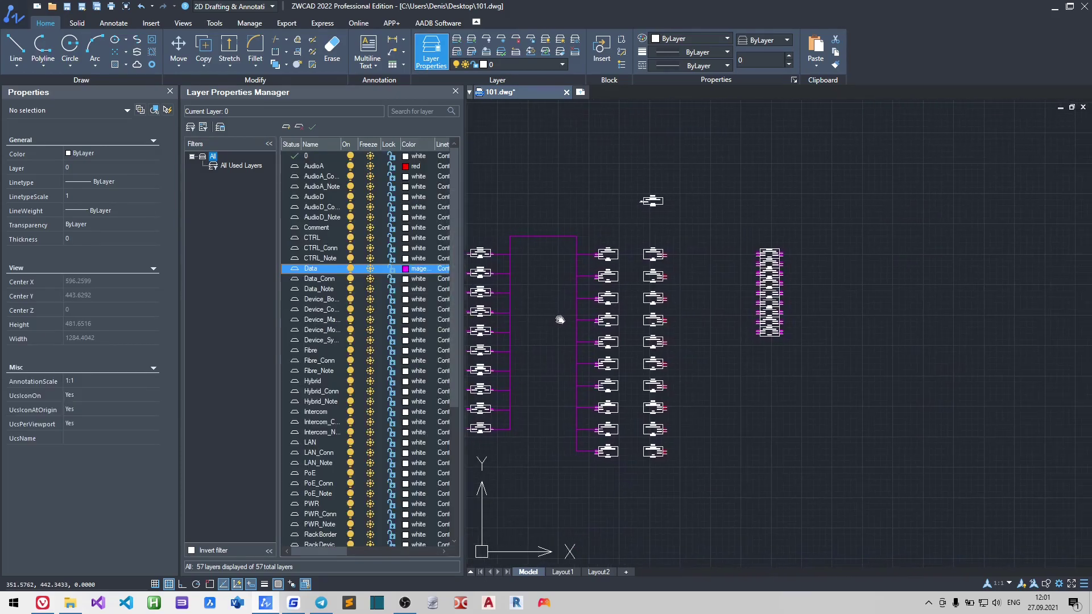
{"action": "scroll", "coordinate": [745, 284], "scroll_direction": "up", "scroll_amount": 5}
{"action": "middle_click_drag", "start_coordinate": [815, 289], "coordinate": [809, 266]}
{"action": "left_click", "coordinate": [455, 91]}
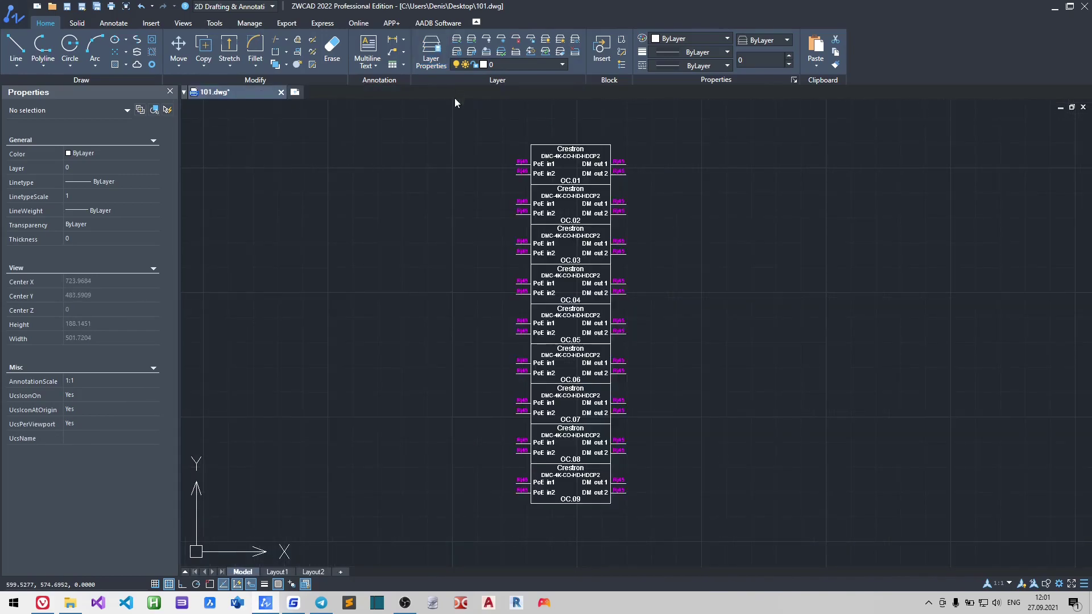
{"action": "scroll", "coordinate": [456, 214], "scroll_direction": "down", "scroll_amount": 4}
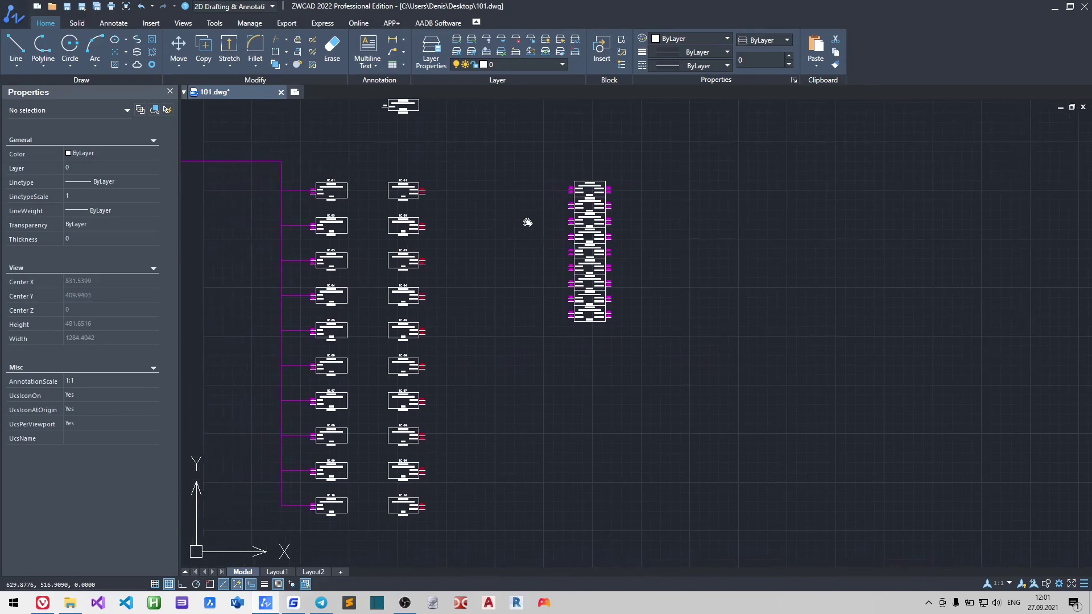